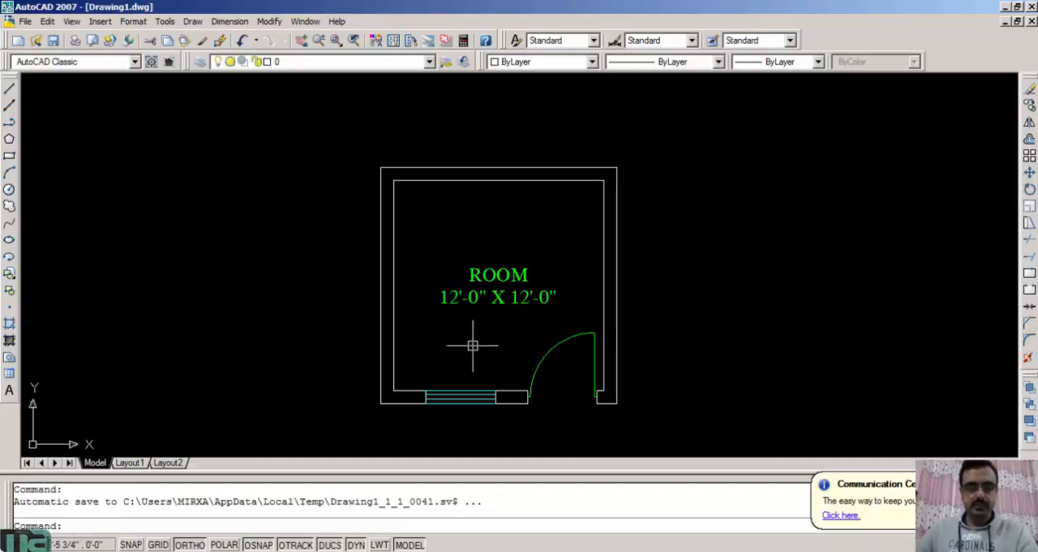
Draw a vertical line across the thickness of the room's upper wall, from the inner edge's midpoint to the outer edge
scroll(475, 349, "up", 3)
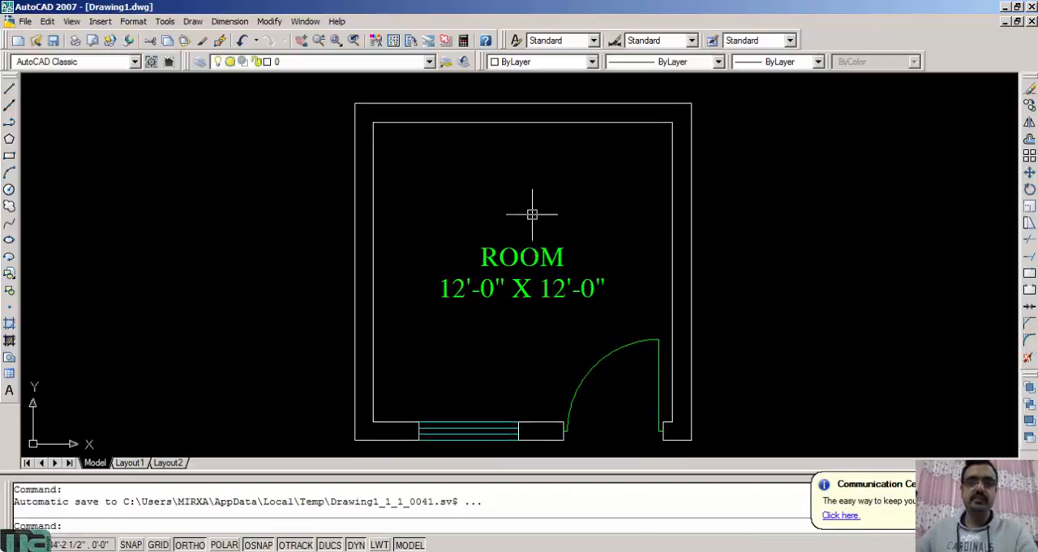
scroll(533, 213, "up", 8)
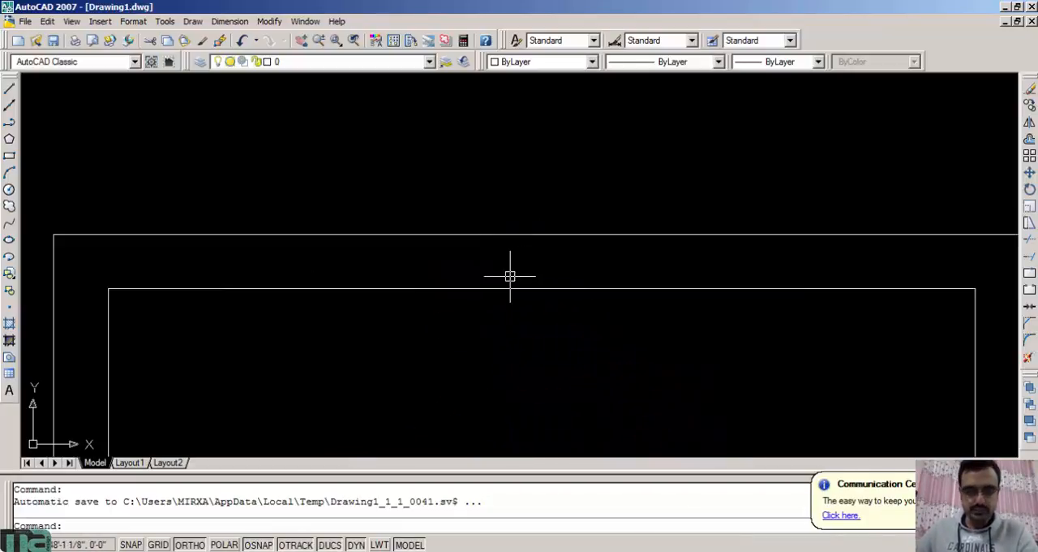
scroll(511, 276, "down", 4)
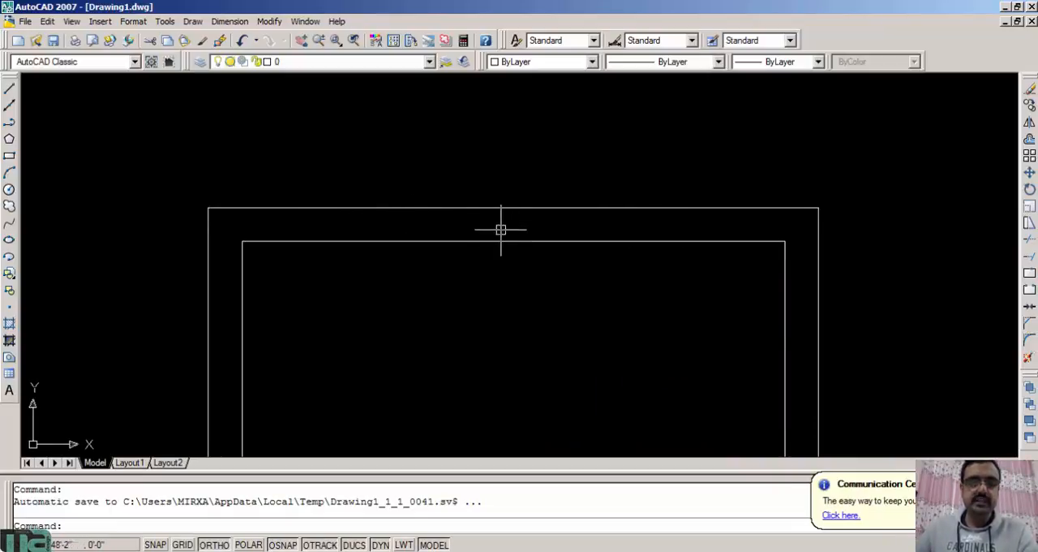
key("Return")
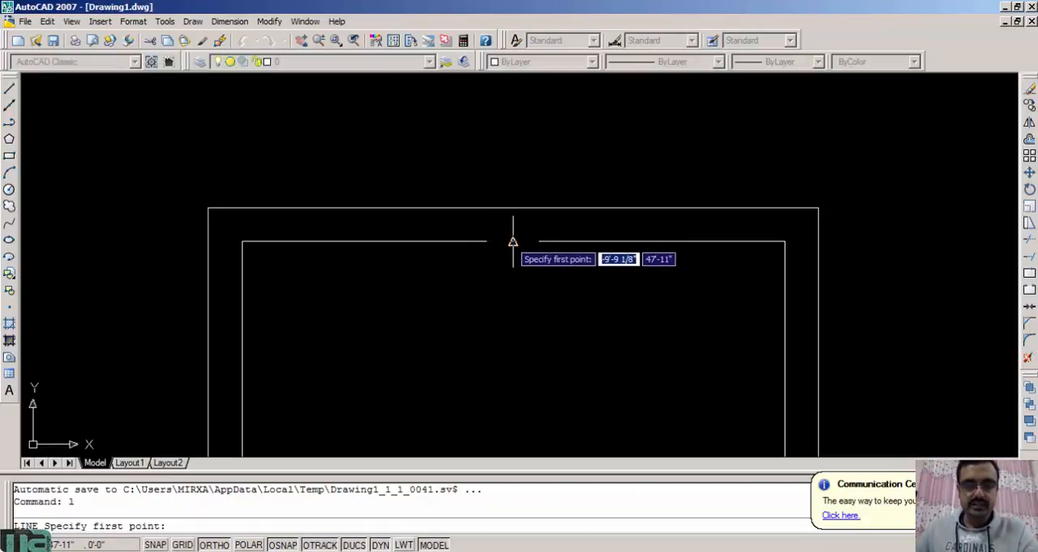
left_click(513, 241)
left_click(512, 209)
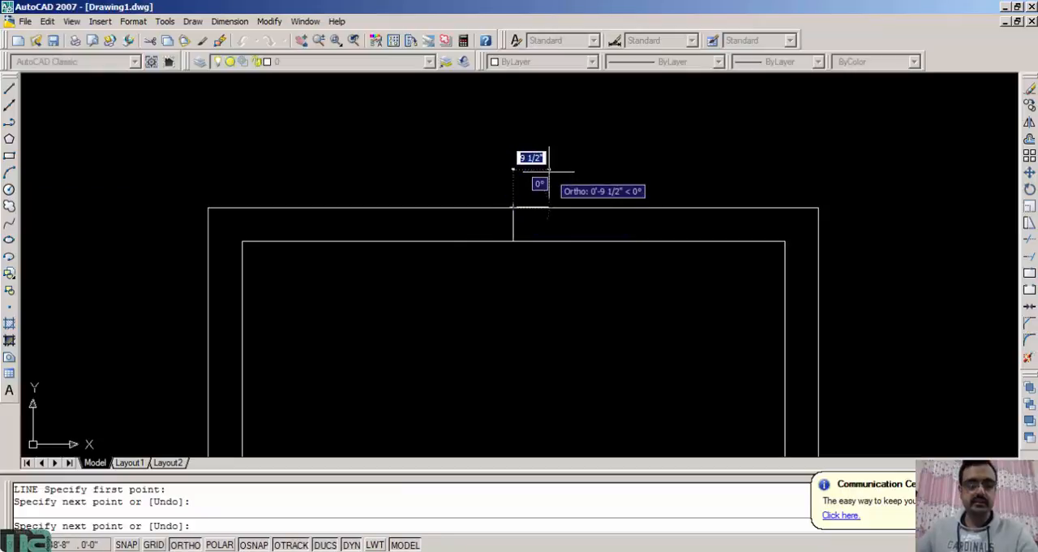
key("Escape")
Offset the vertical line in the upper wall by 1' to both sides
type("o")
key("Return")
type("1")
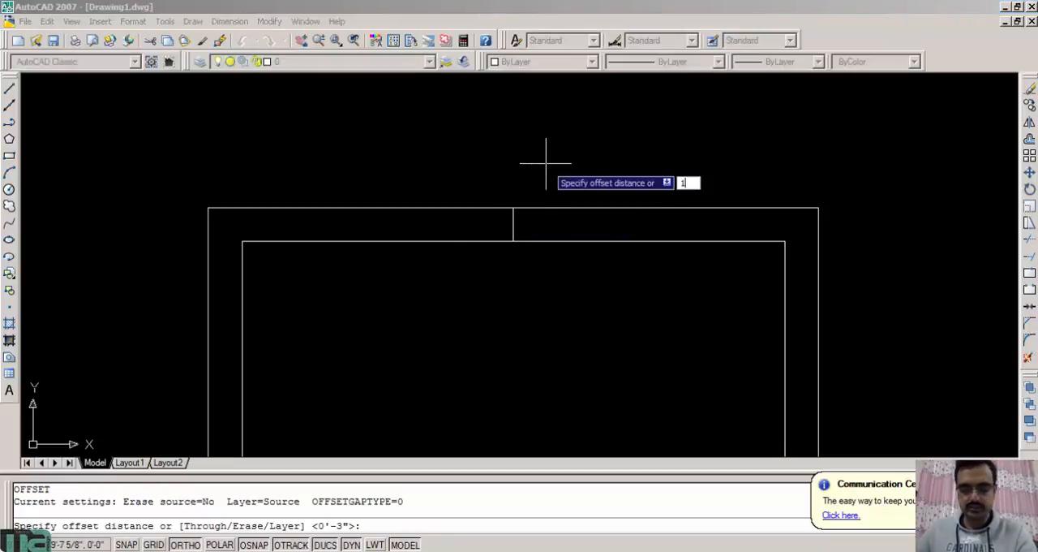
key("Return")
left_click(513, 213)
left_click(603, 203)
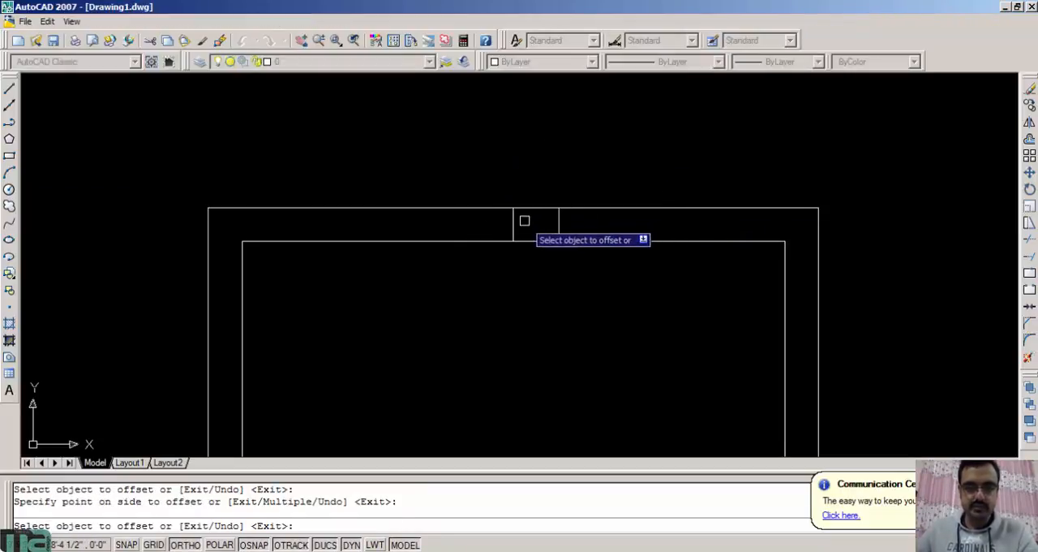
left_click(513, 221)
left_click(509, 221)
key("Escape")
Erase the original vertical line at the middle of the upper wall
left_click(501, 174)
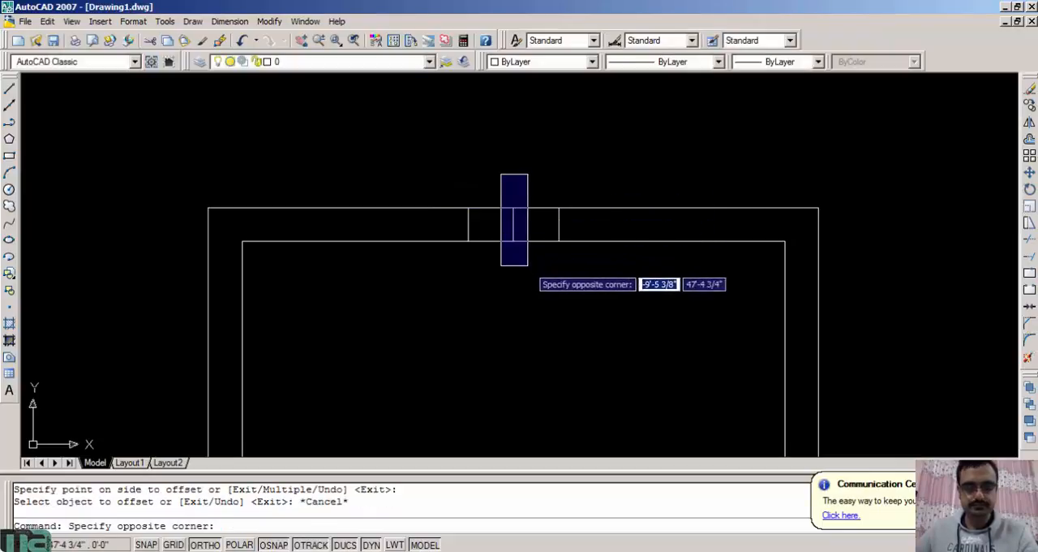
left_click(527, 262)
type("e")
key("Return")
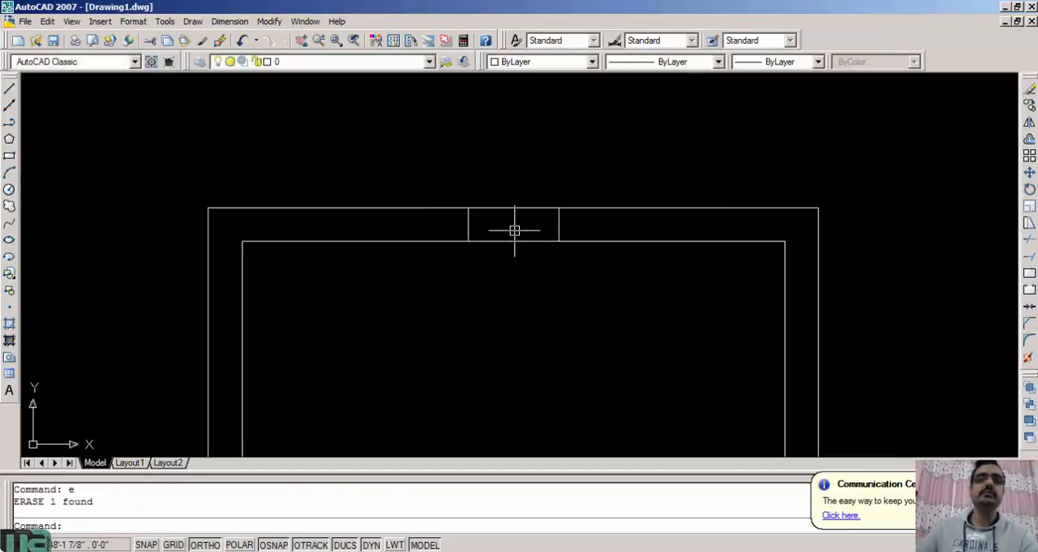
Offset the two remaining vertical lines in the upper wall outward by 2', one to the left and one to the right
type("o")
key("Return")
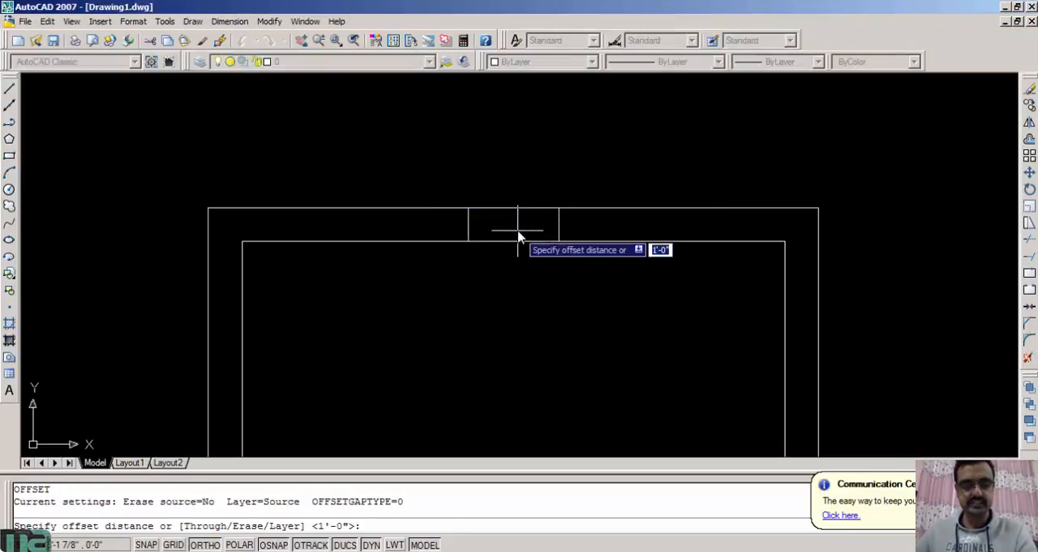
type("2")
key("Return")
left_click(468, 225)
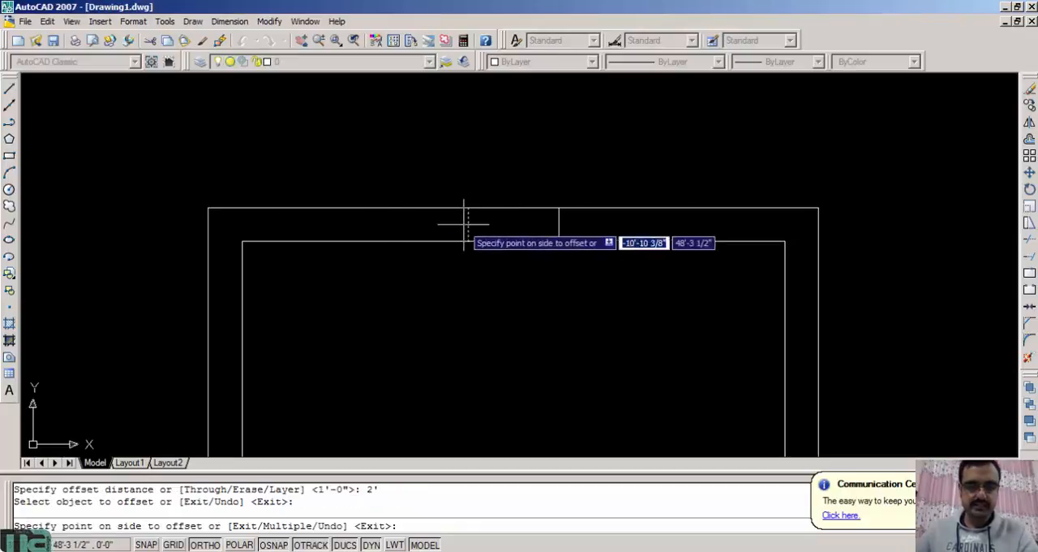
left_click(458, 225)
left_click(563, 227)
left_click(657, 226)
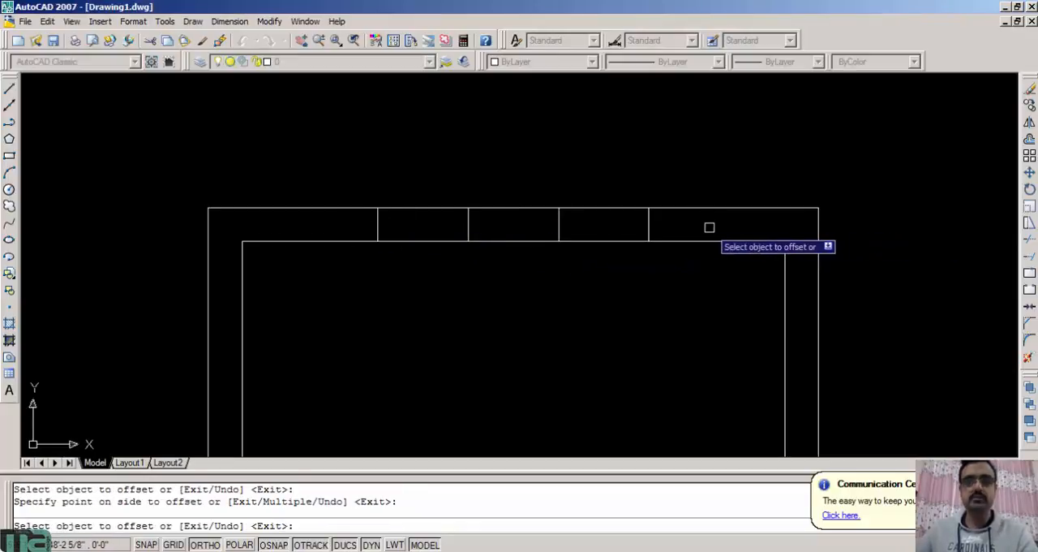
key("Escape")
Trim the inner and outer wall lines between each outer pair of vertical lines to open two 2' wide window openings
type("tr")
key("Return")
key("Return")
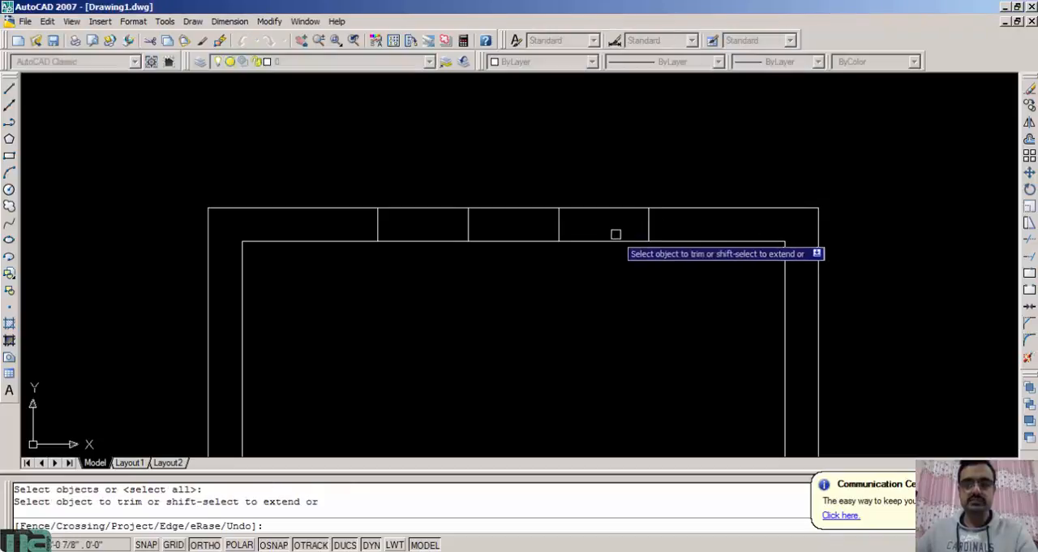
left_click(608, 236)
left_click(598, 253)
left_click(592, 208)
left_click(415, 209)
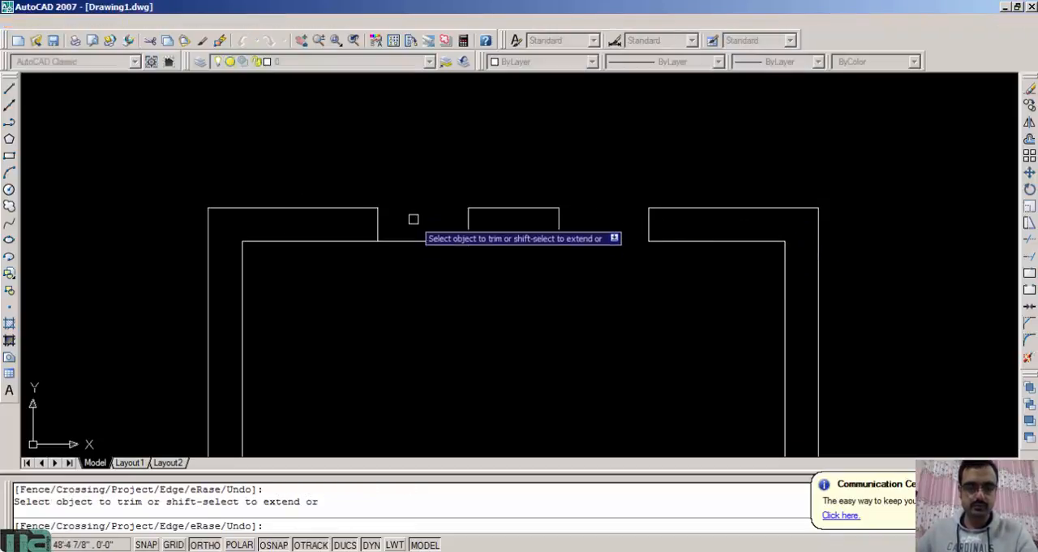
left_click(414, 241)
key("Escape")
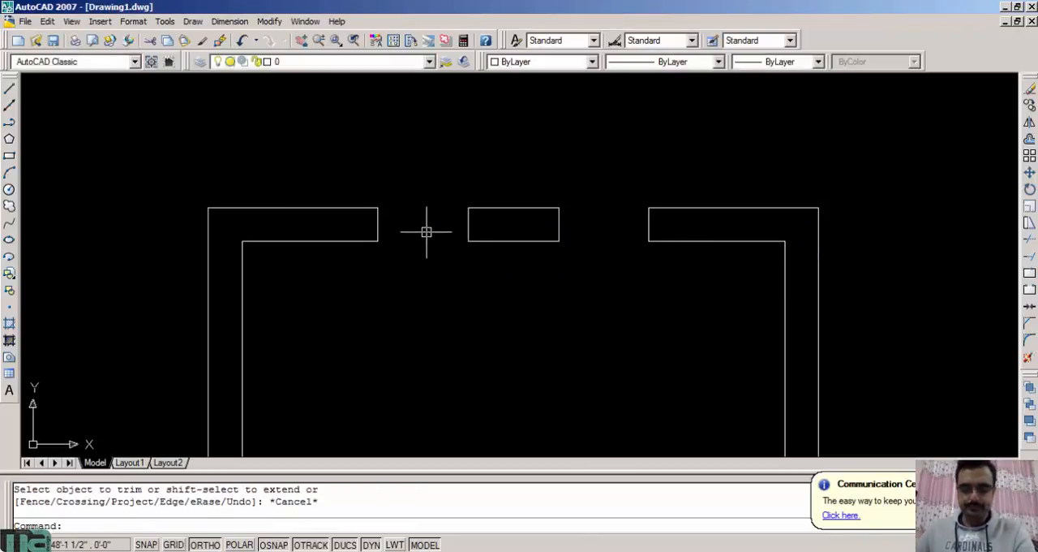
Draw lines closing the left window opening along the outer and inner faces of the upper wall
type("l")
key("Return")
left_click(378, 207)
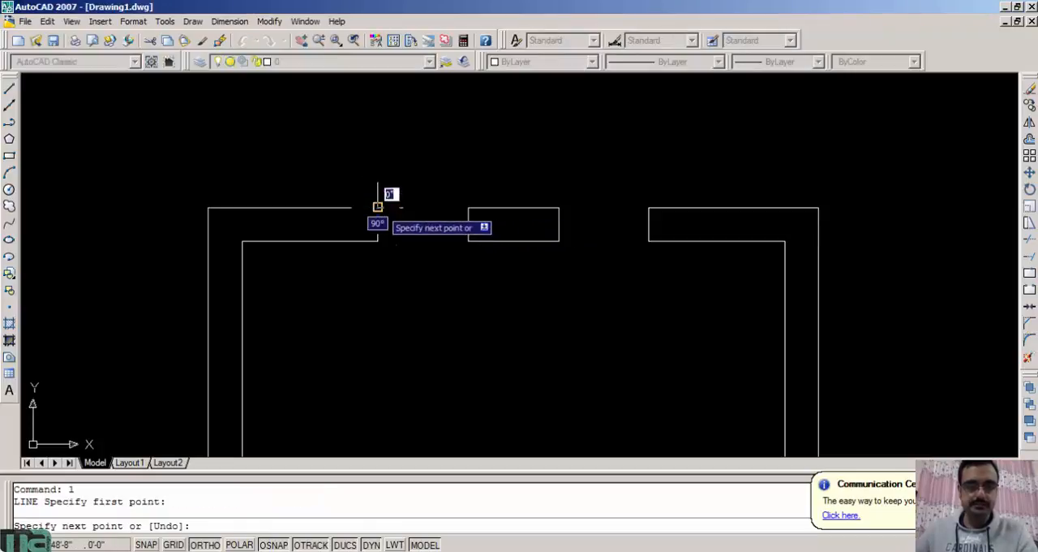
left_click(467, 208)
key("Escape")
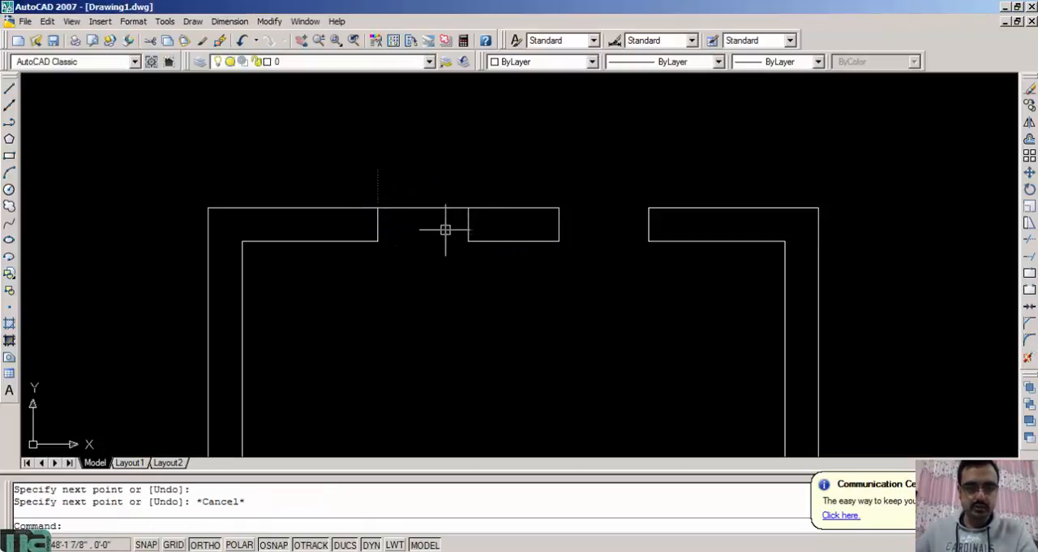
key("Return")
left_click(468, 208)
left_click(378, 208)
key("Escape")
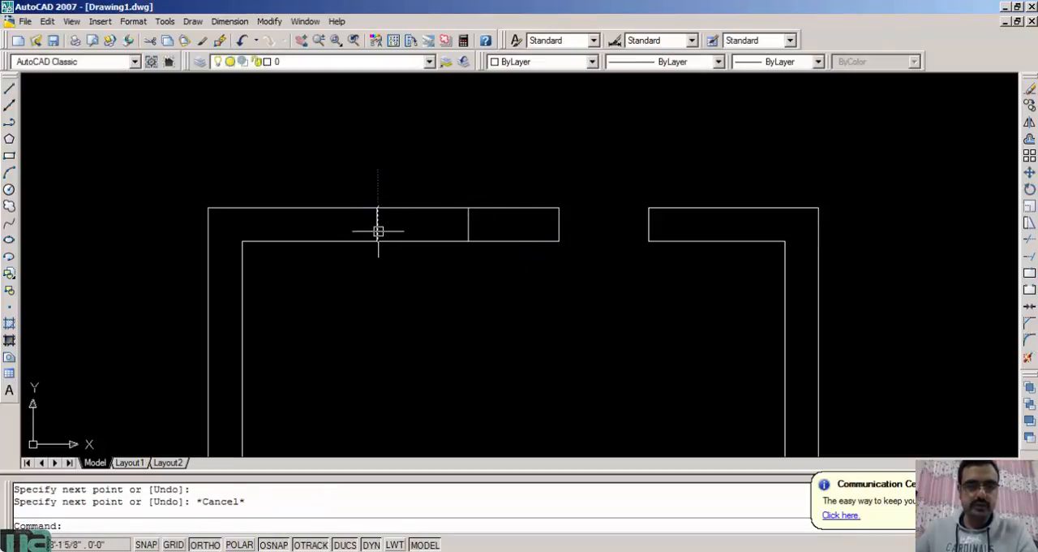
Draw a horizontal centre line across the left window opening between the midpoints of its side lines
key("Return")
left_click(378, 224)
left_click(468, 224)
key("Escape")
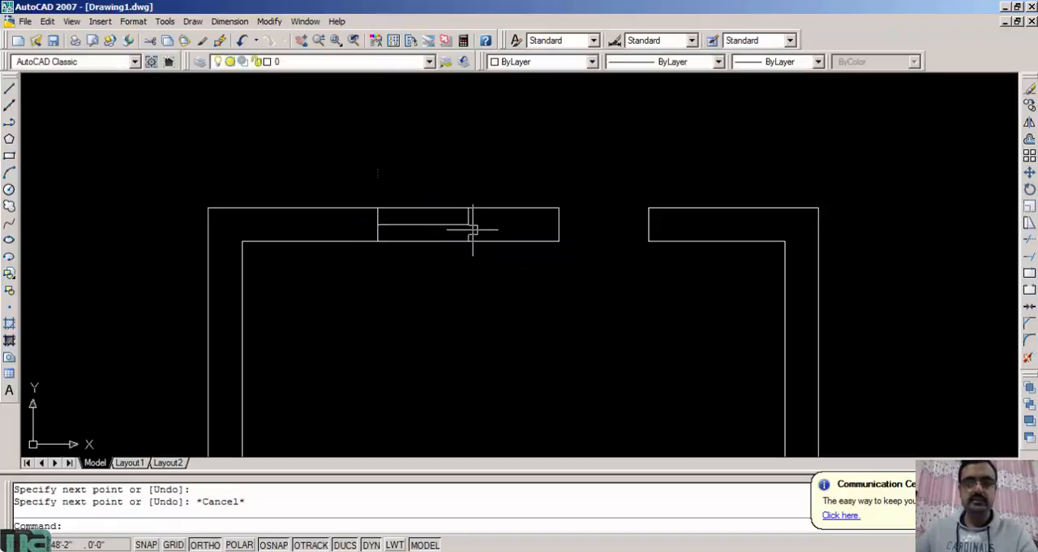
Draw the outer, centre and inner horizontal lines across the right window opening in the upper wall
key("Return")
left_click(559, 208)
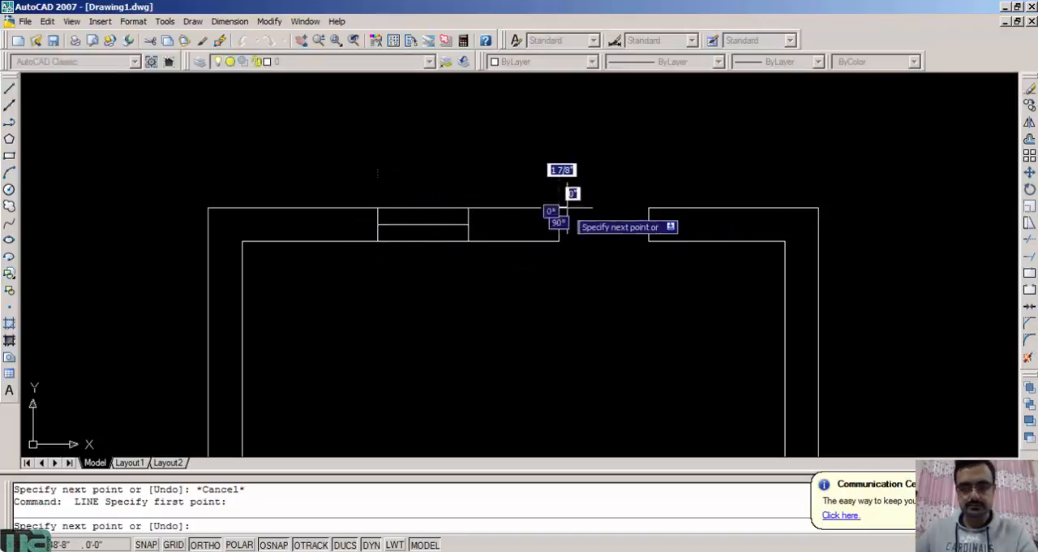
left_click(649, 208)
key("Escape")
key("Return")
left_click(649, 224)
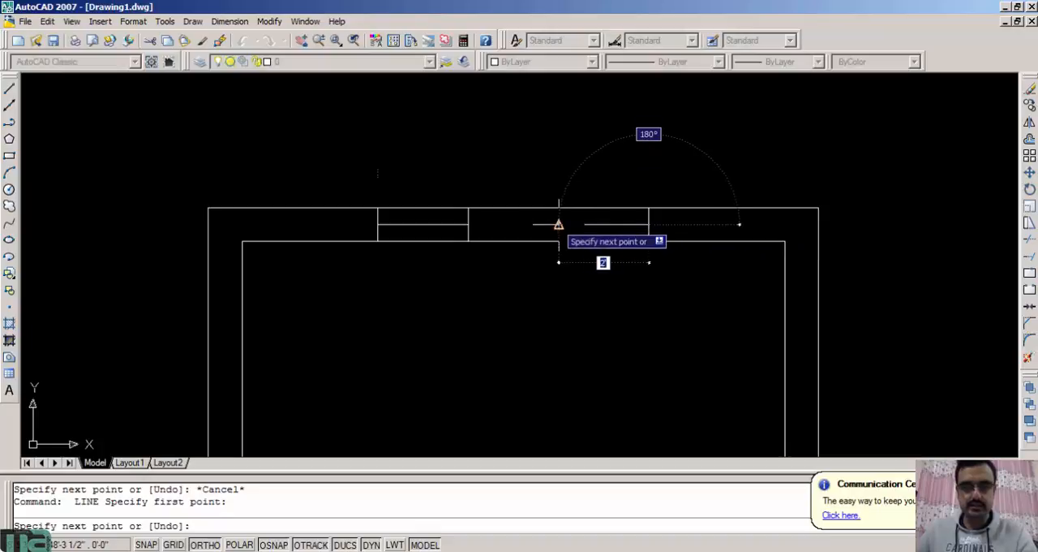
left_click(559, 224)
key("Escape")
key("Return")
left_click(558, 241)
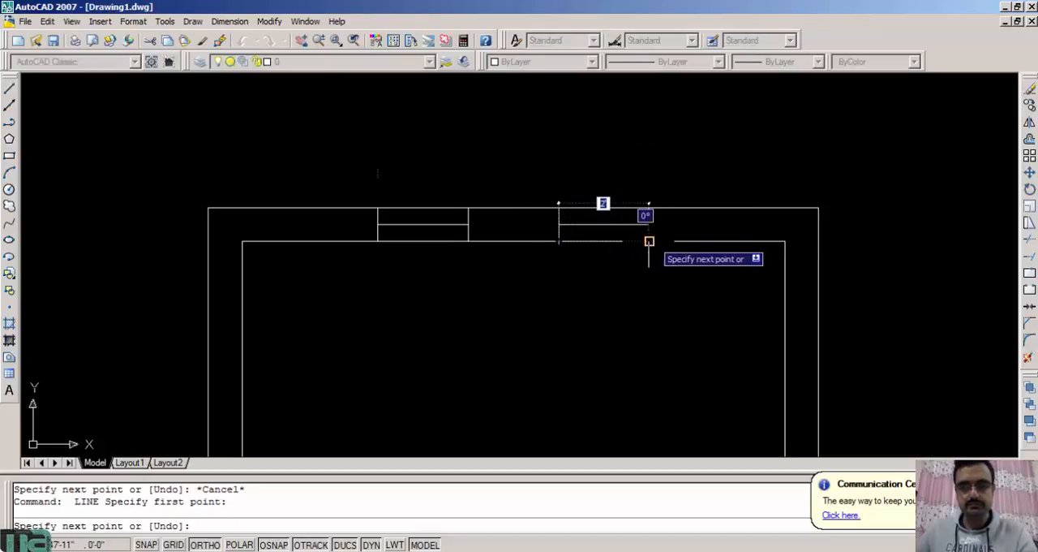
left_click(649, 241)
key("Escape")
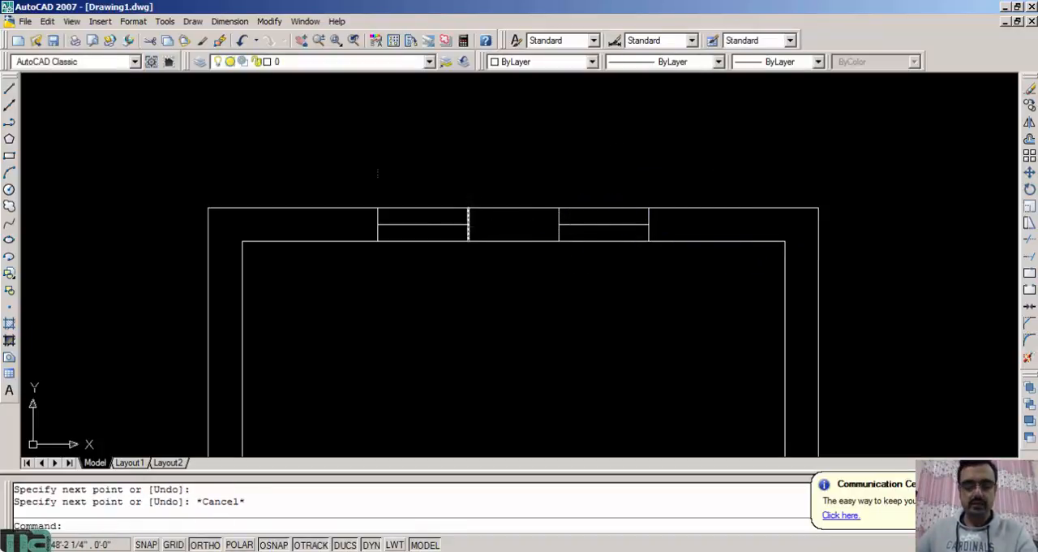
Offset the left window's centre line by 1" both upward and downward
type("o")
key("Return")
type("1")
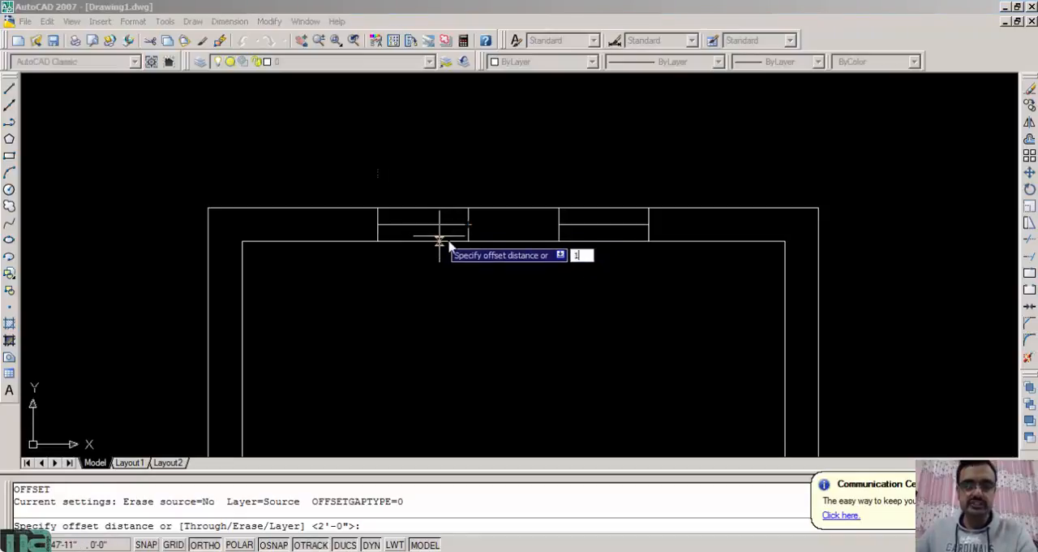
key("Return")
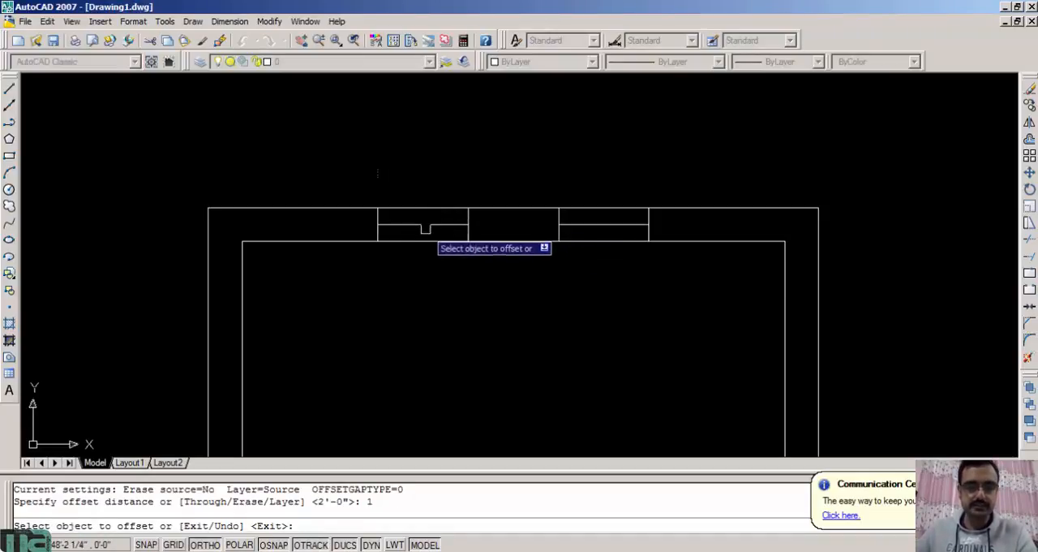
scroll(422, 227, "up", 4)
left_click(385, 234)
left_click(395, 190)
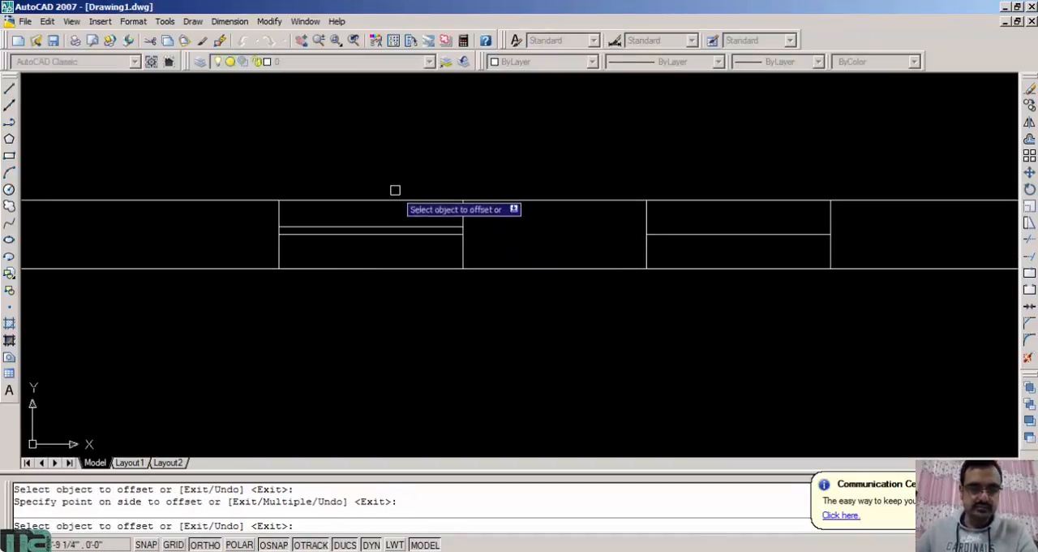
left_click(387, 236)
left_click(433, 331)
Offset the right window's centre line upward and downward by the same 1" distance
left_click(738, 234)
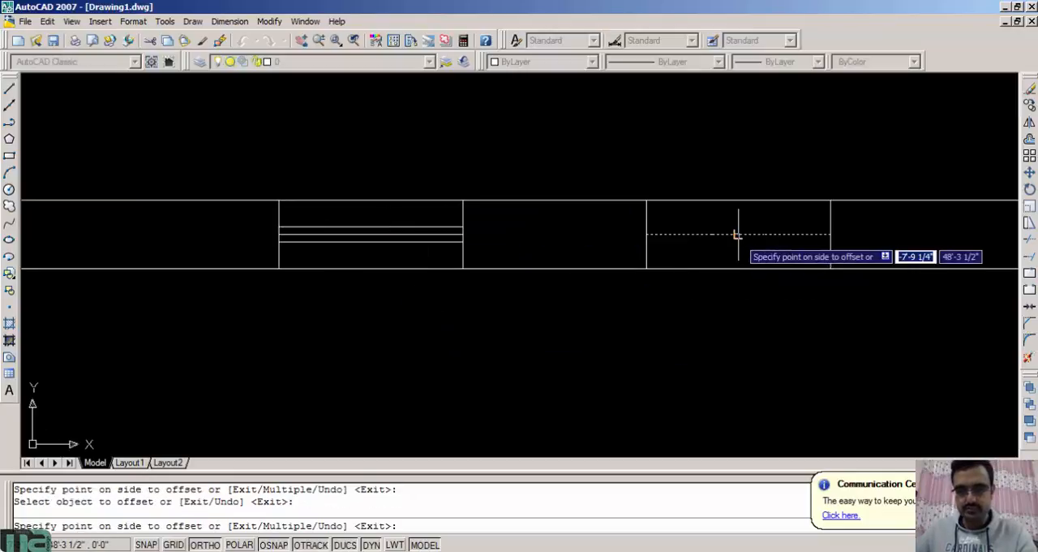
left_click(727, 208)
left_click(714, 234)
left_click(714, 299)
key("Escape")
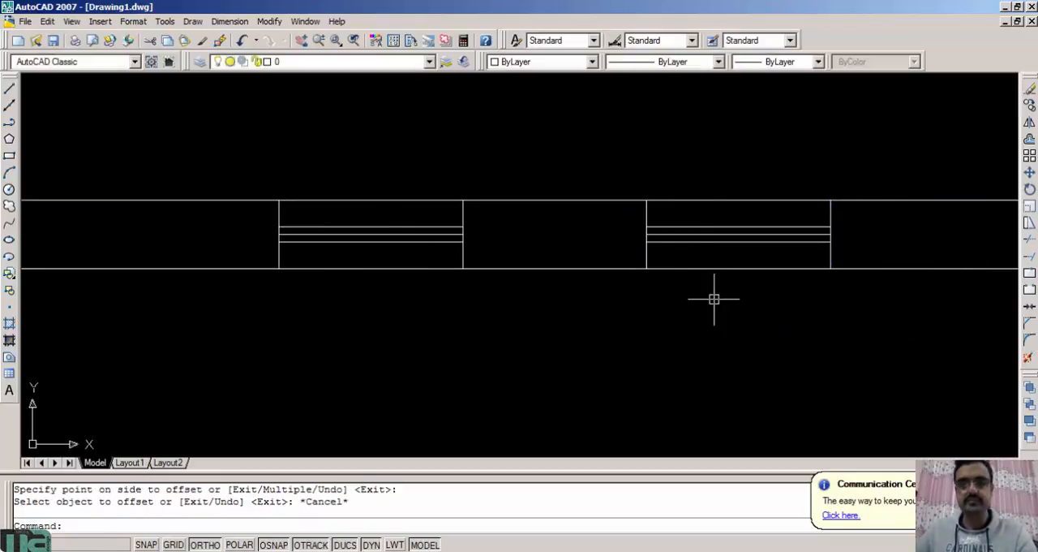
Erase the centre lines of both windows in the upper wall, keeping the offset pairs
left_click(698, 234)
left_click(442, 234)
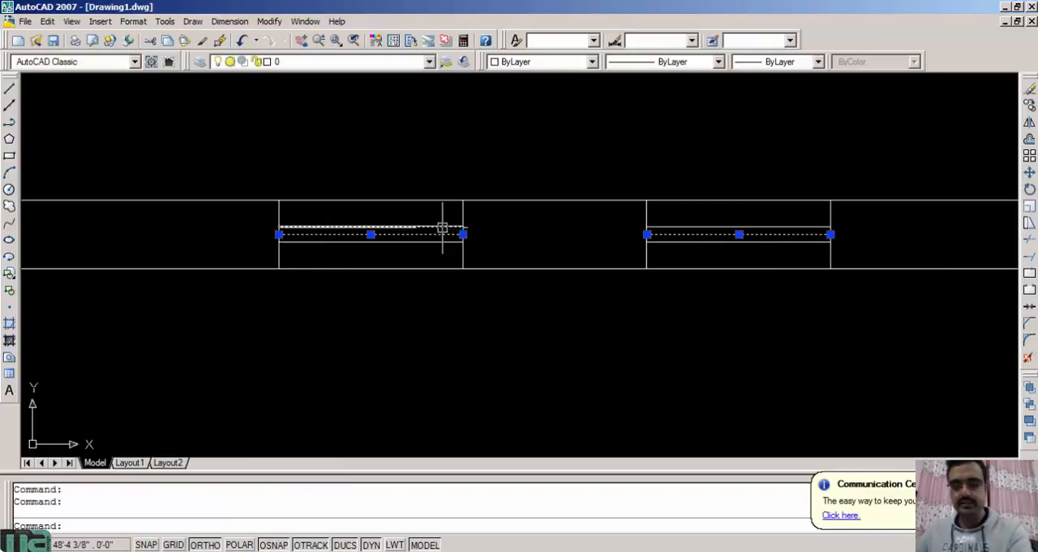
key("Delete")
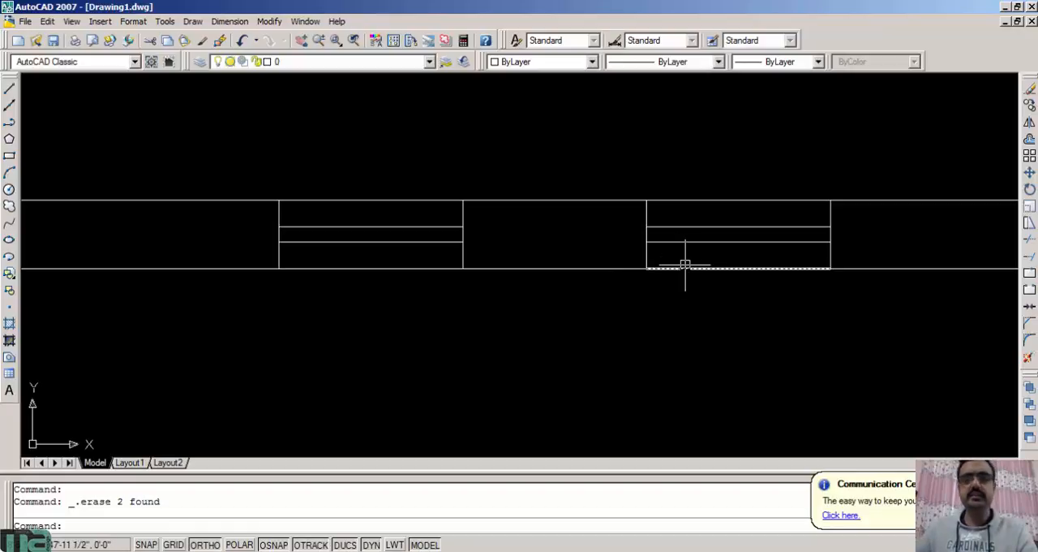
left_click(728, 237)
left_click(726, 228)
left_click(435, 227)
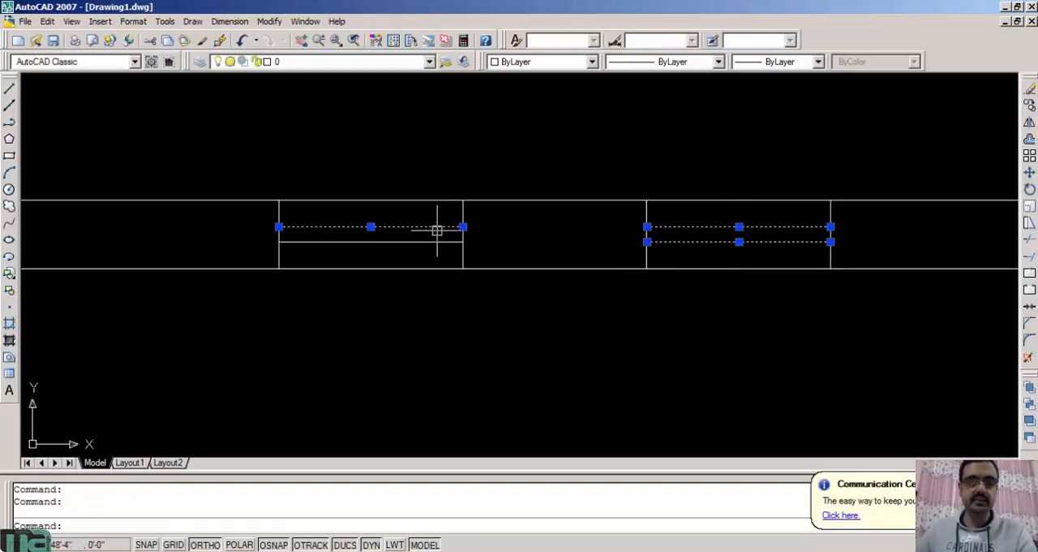
left_click(433, 240)
key("Escape")
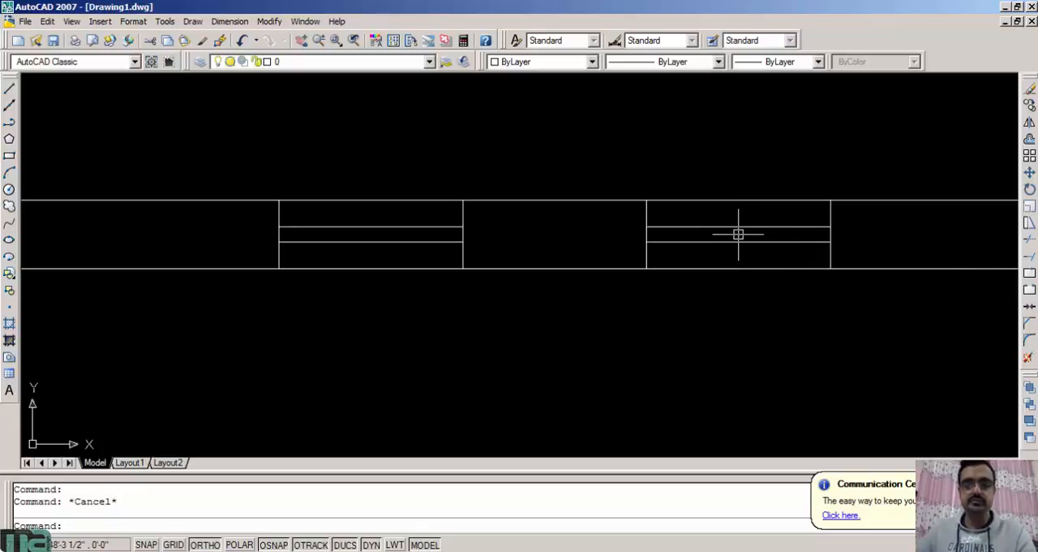
Offset the outer line of the room's left wall outward to the left by 30 inches
scroll(576, 122, "down", 5)
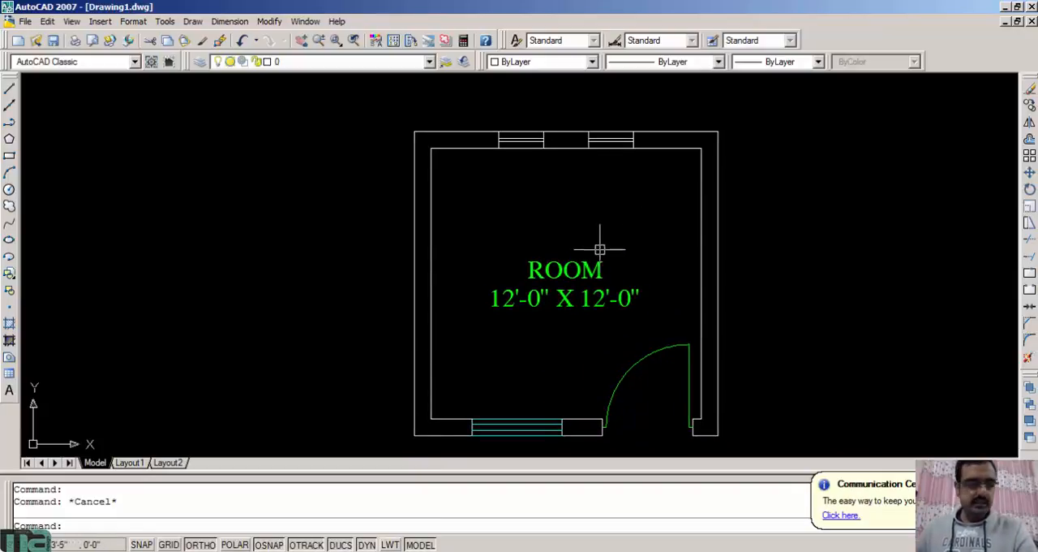
middle_click_drag(601, 272, 635, 238)
middle_click_drag(494, 232, 465, 252)
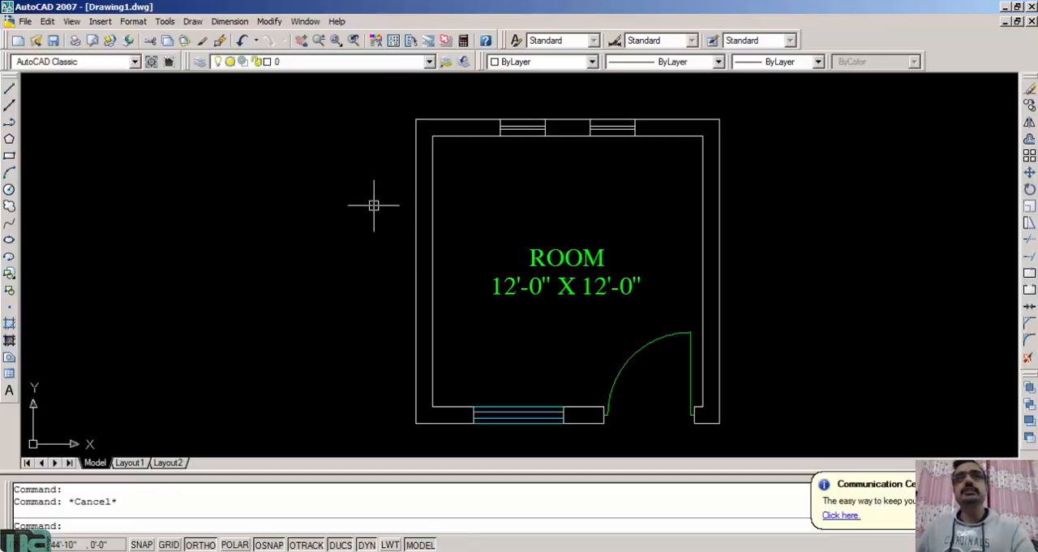
type("o")
key("Return")
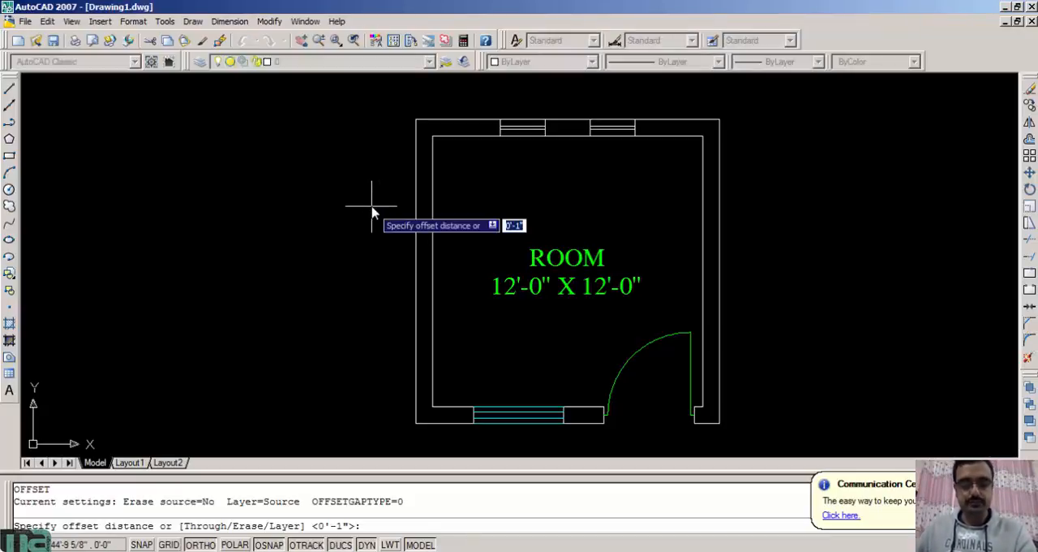
type("30")
key("Return")
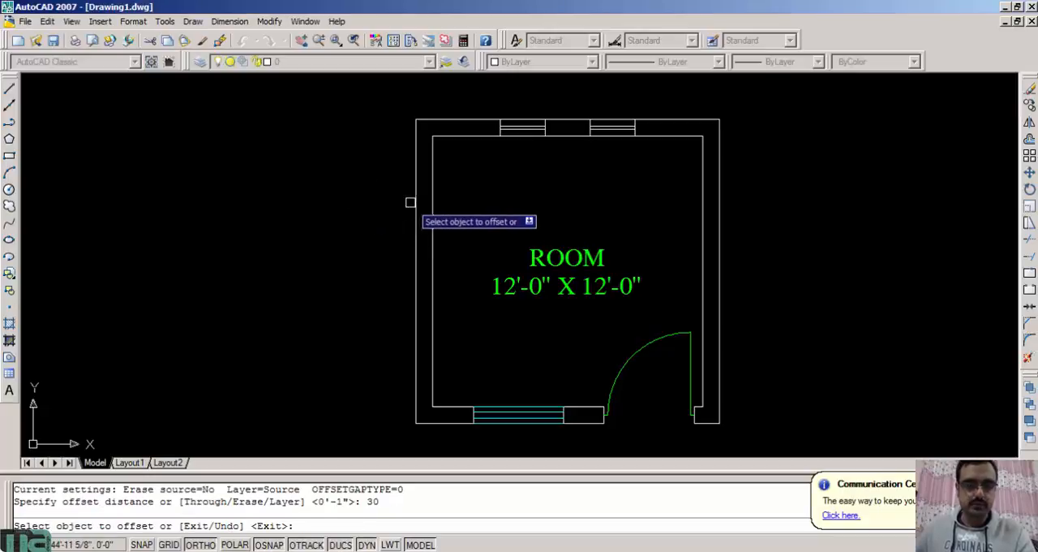
left_click(414, 203)
left_click(339, 203)
key("Escape")
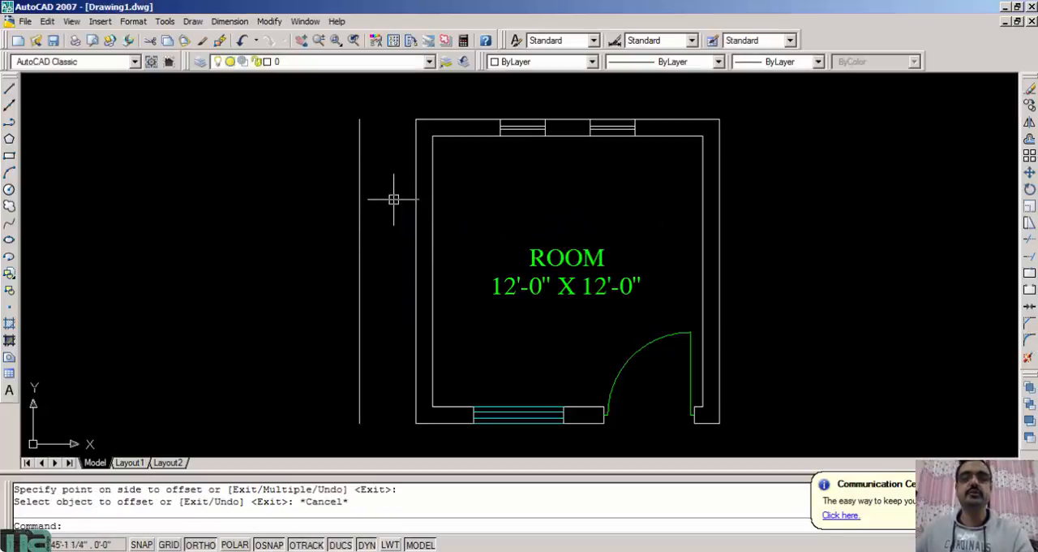
Offset the outer line of the room's upper wall upward by 2'6"
mouse_move(440, 177)
middle_mouse_down()
mouse_move(413, 204)
mouse_move(428, 257)
middle_mouse_up()
scroll(462, 215, "up", 3)
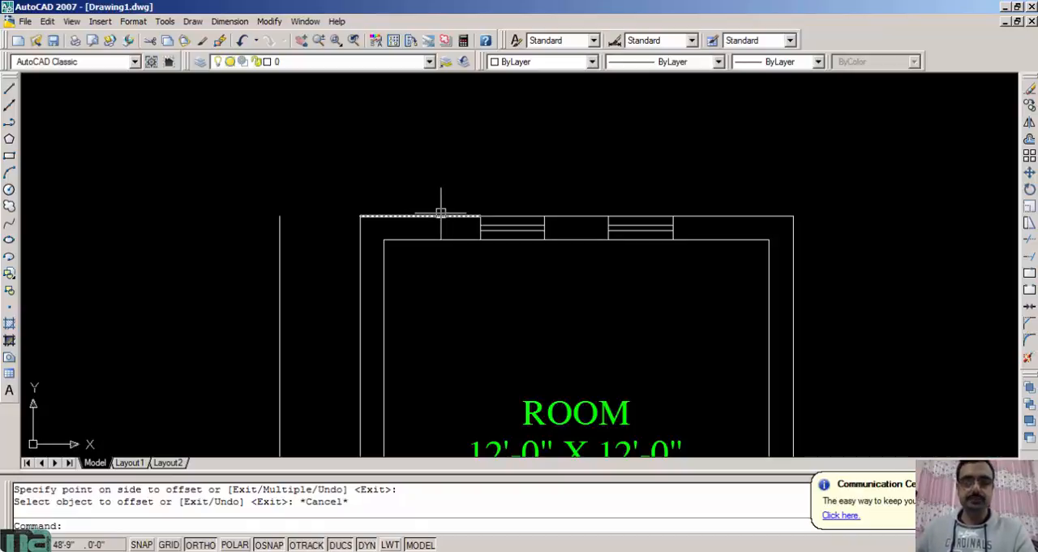
key("Return")
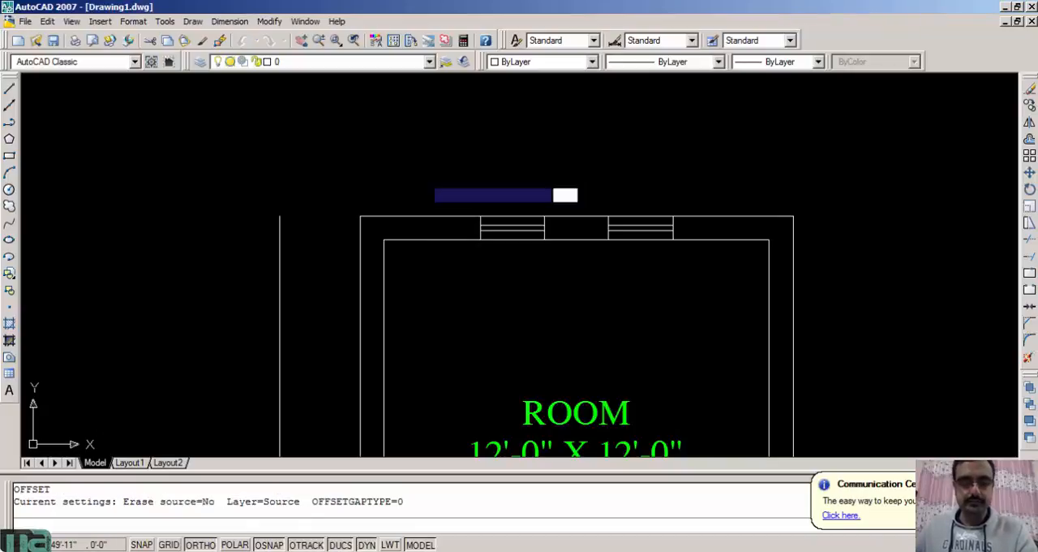
type("2")
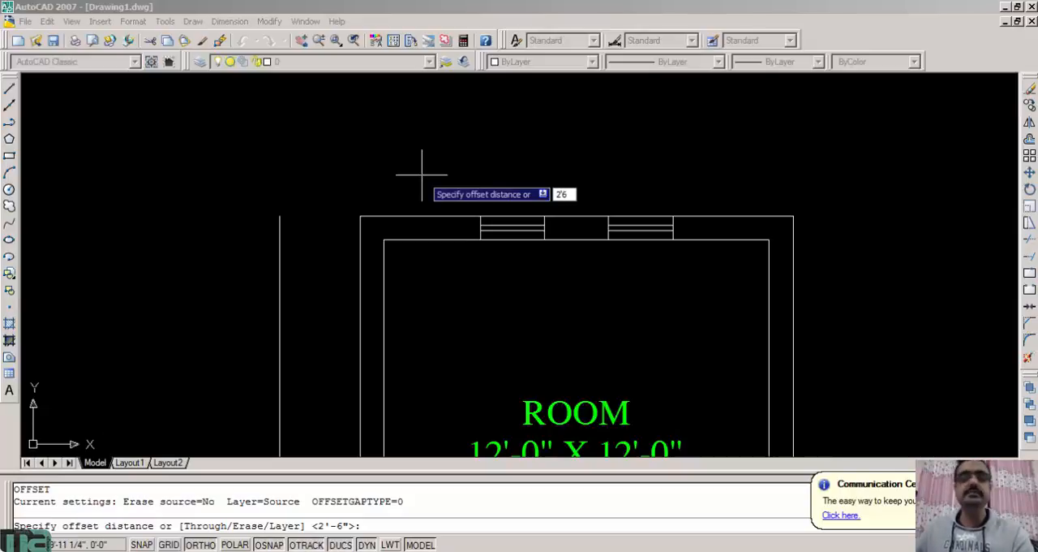
type("'6")
key("Return")
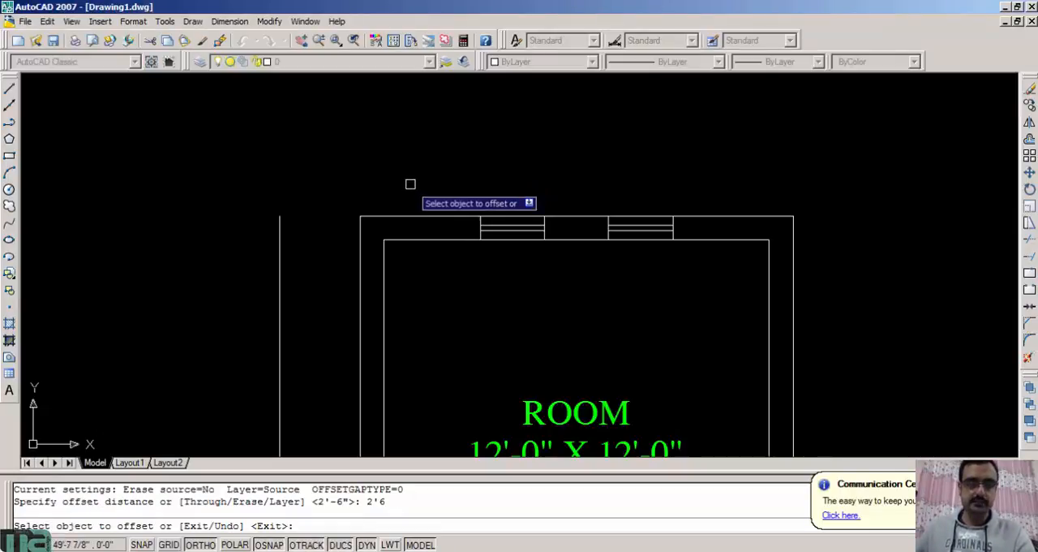
left_click(420, 216)
left_click(428, 157)
Offset the outer lines of the right and lower walls outward by the same 2'6" distance
scroll(461, 227, "down", 2)
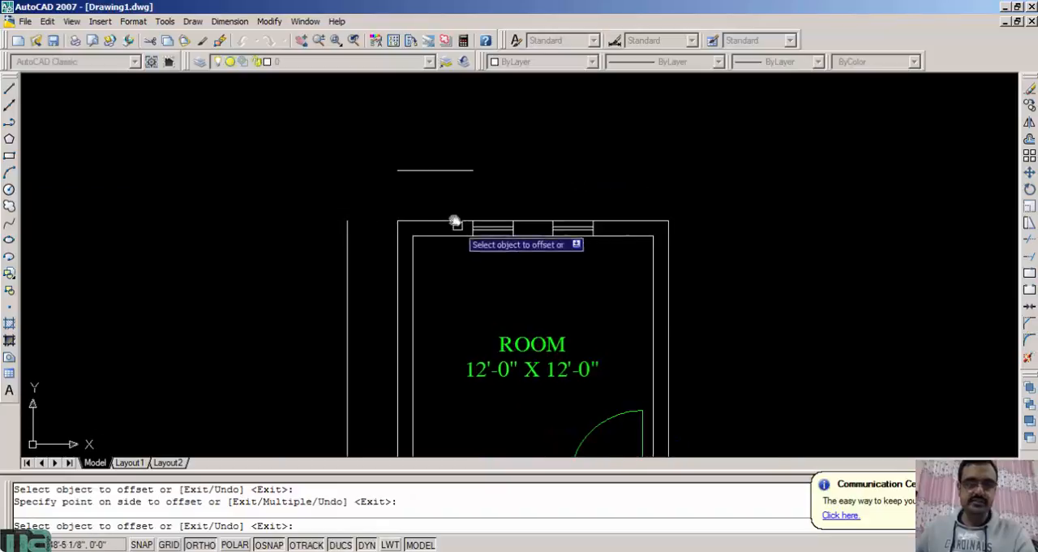
middle_click_drag(459, 225, 401, 127)
left_click(611, 202)
left_click(798, 220)
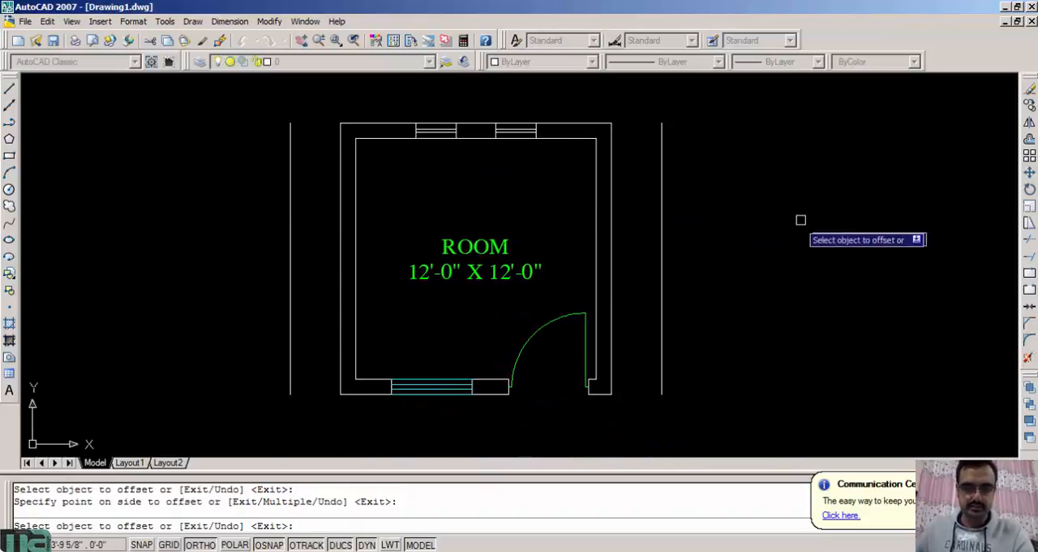
middle_click_drag(460, 315, 473, 224)
left_click(391, 303)
left_click(414, 384)
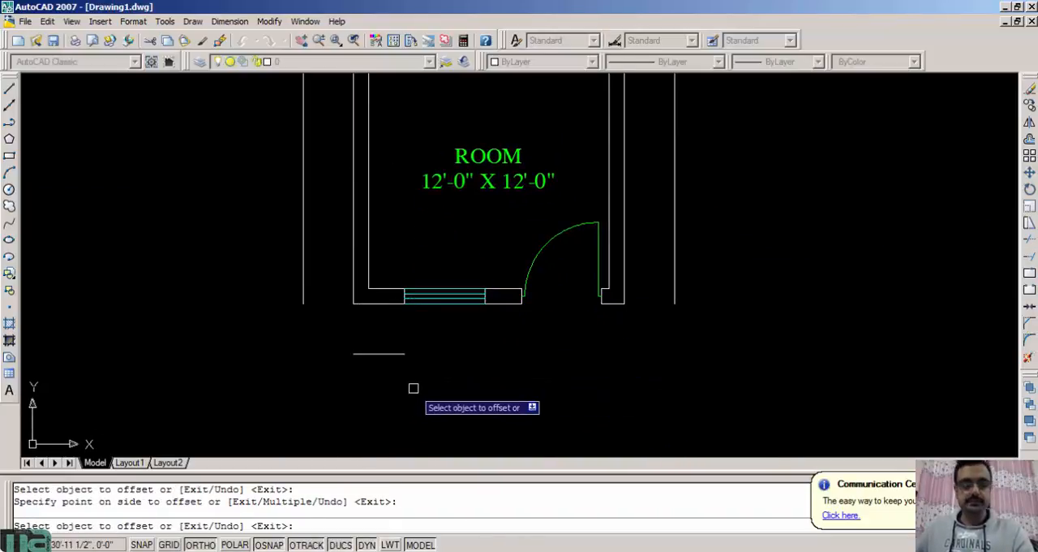
key("Escape")
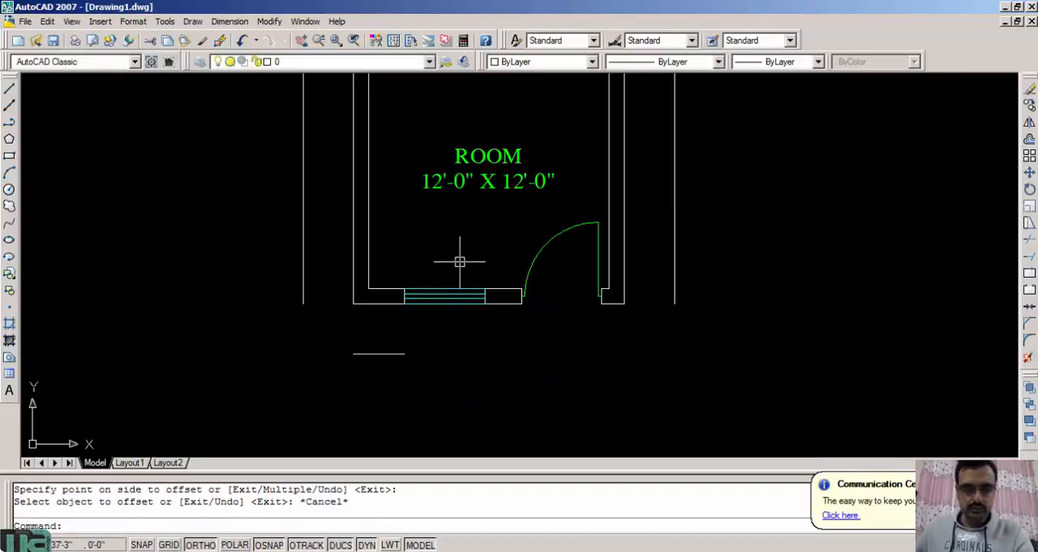
Fillet the lower offset line with the left and right offset lines to close both lower corners of the outer boundary
middle_click_drag(459, 261, 546, 312)
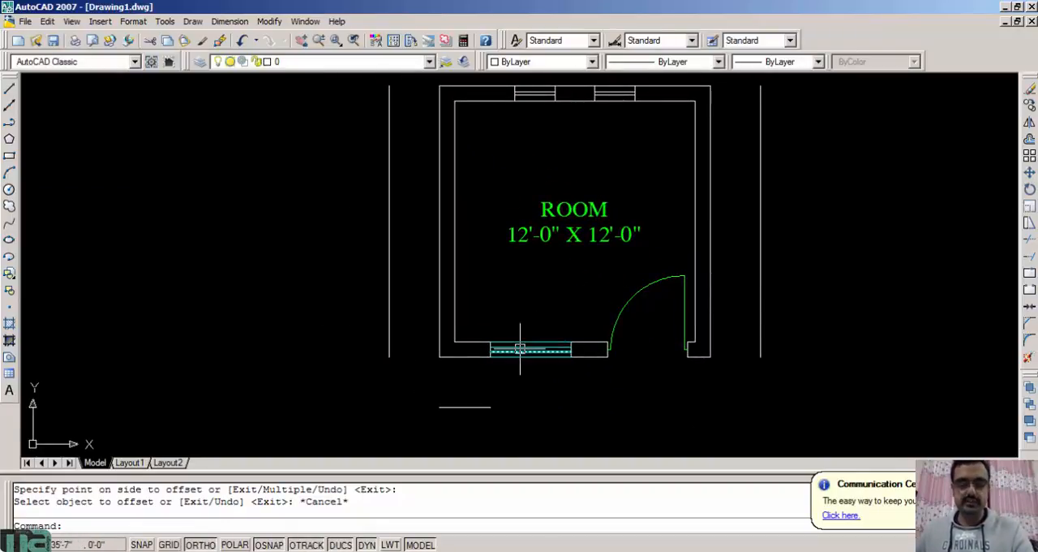
type("f")
key("Return")
left_click(456, 406)
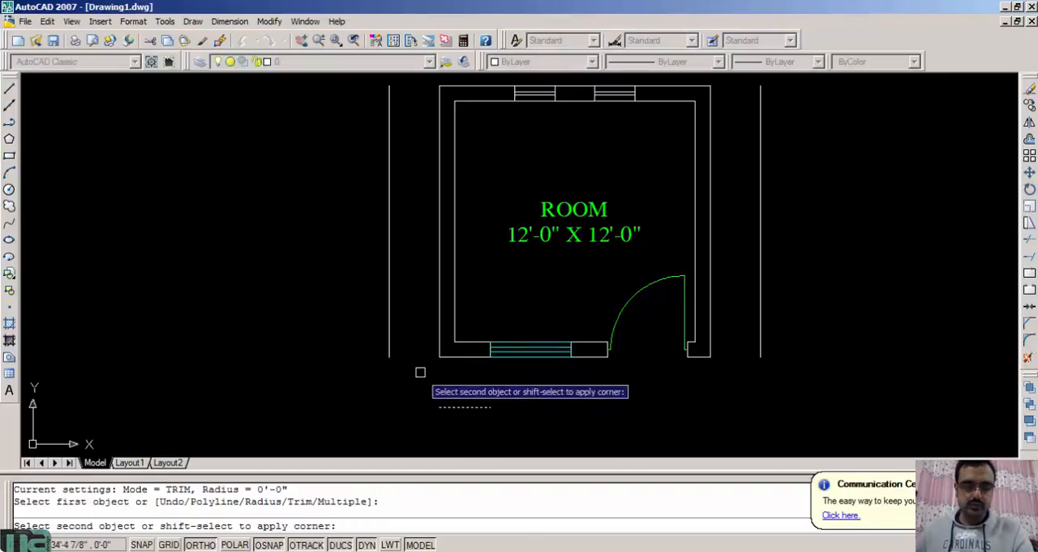
left_click(390, 350)
key("Return")
left_click(487, 405)
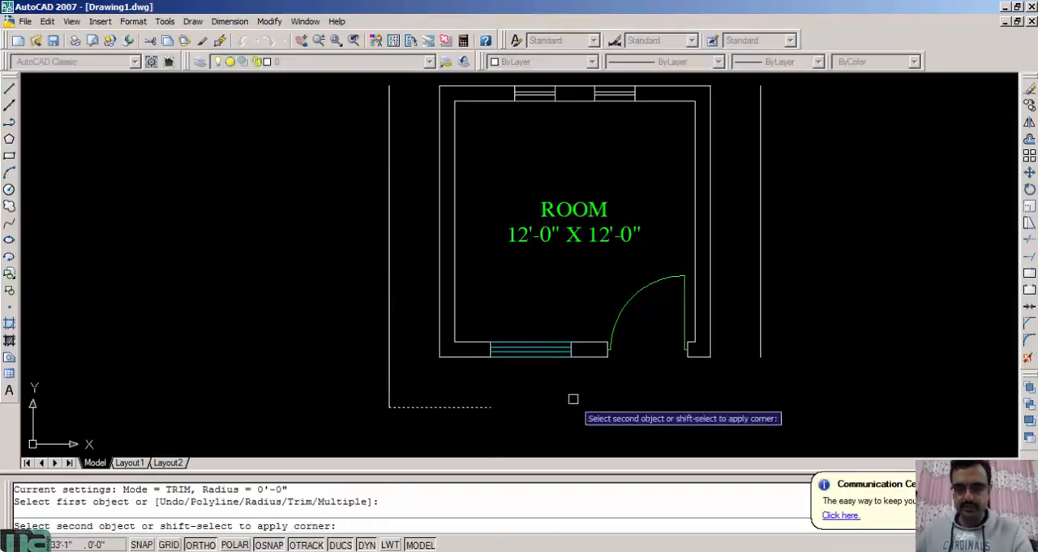
left_click(760, 357)
Fillet the upper offset line with the right and left offset lines to close both upper corners of the outer boundary
key("Return")
middle_click_drag(748, 224, 686, 340)
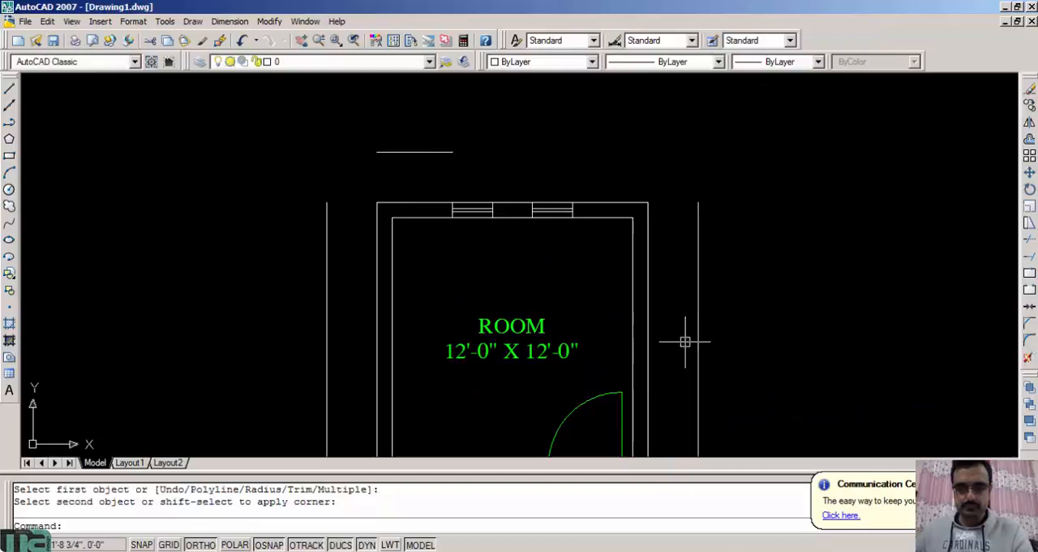
left_click(701, 251)
left_click(446, 152)
key("Return")
left_click(394, 150)
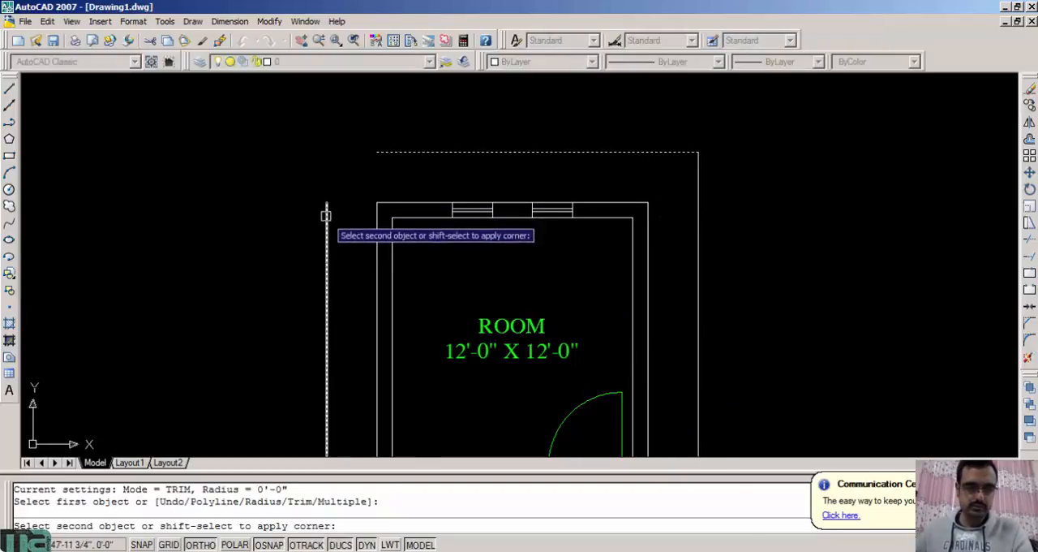
left_click(325, 215)
Set the colour of the outer boundary's left line to Red
middle_click_drag(538, 401, 529, 324)
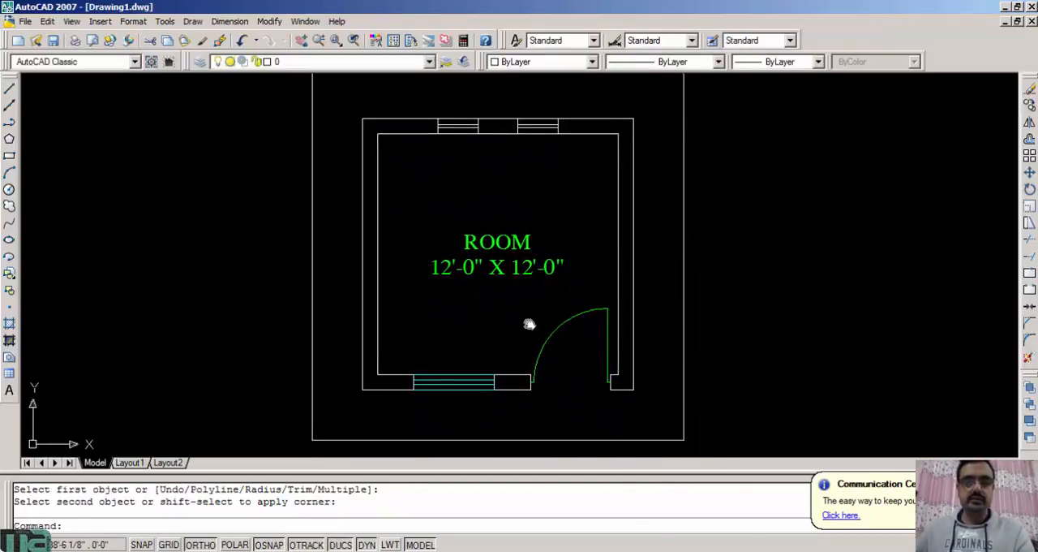
scroll(529, 324, "down", 2)
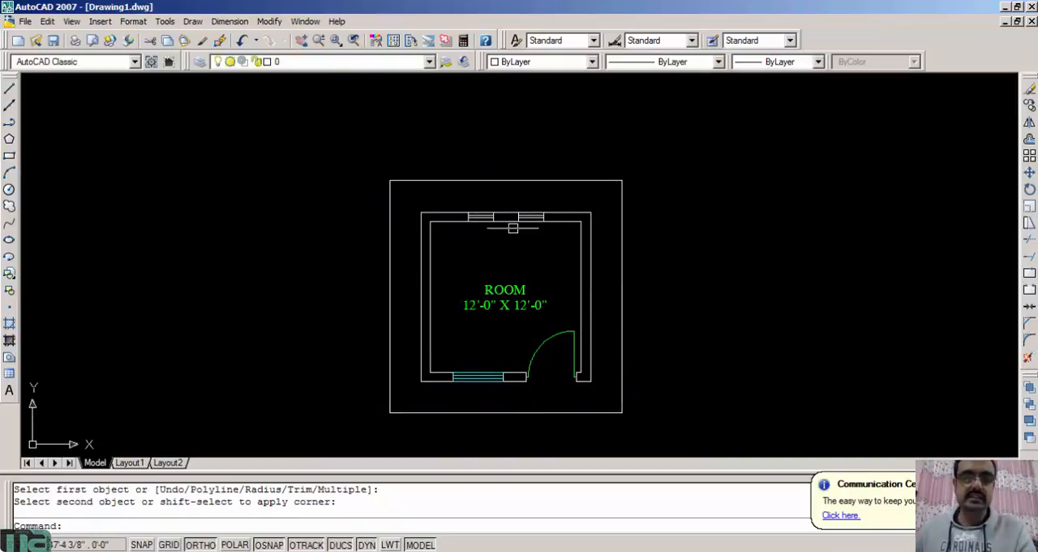
scroll(421, 193, "up", 3)
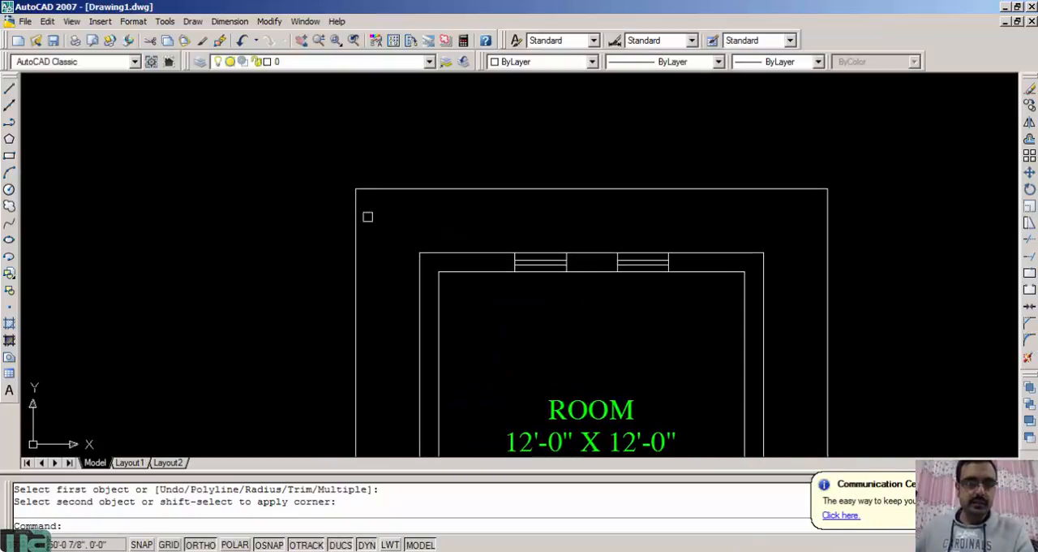
left_click(356, 217)
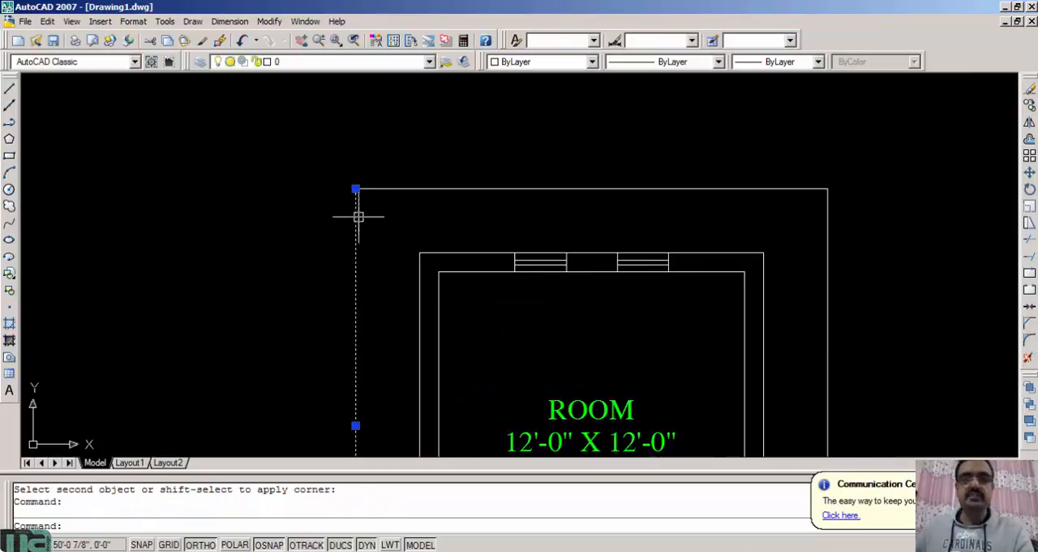
left_click(566, 61)
left_click(510, 101)
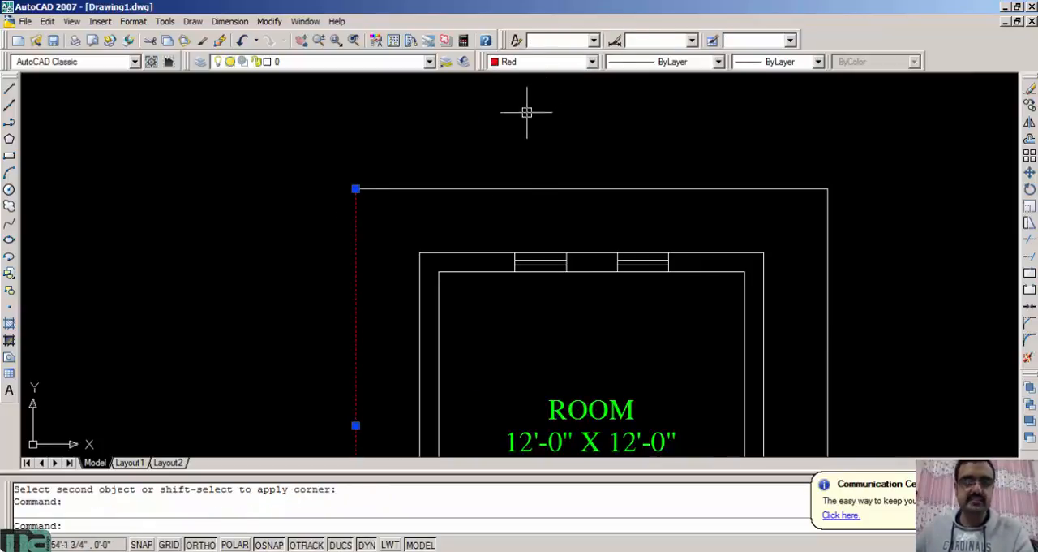
key("Escape")
Match the red left boundary line's properties onto the right, upper and lower boundary lines
type("m")
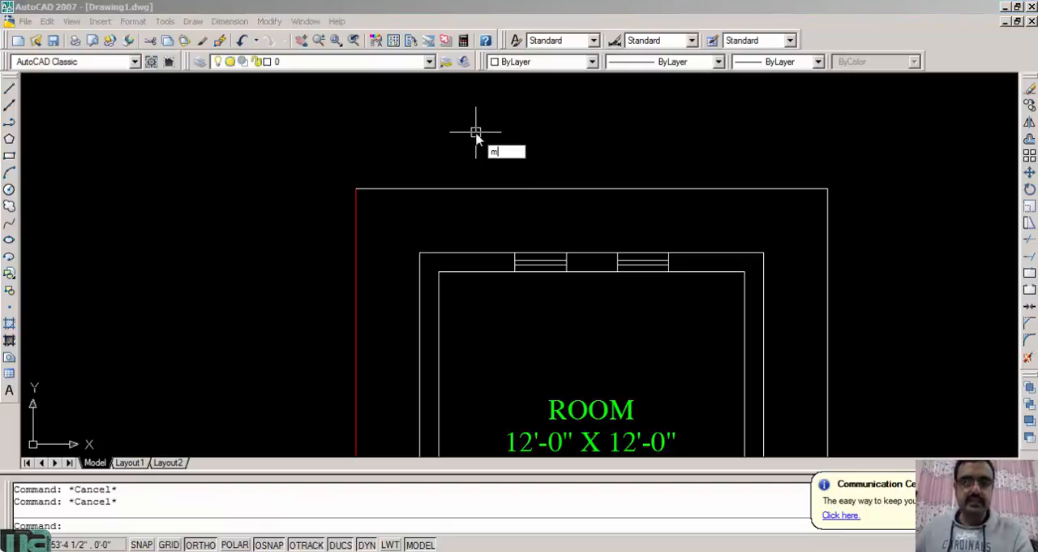
type("a")
key("Return")
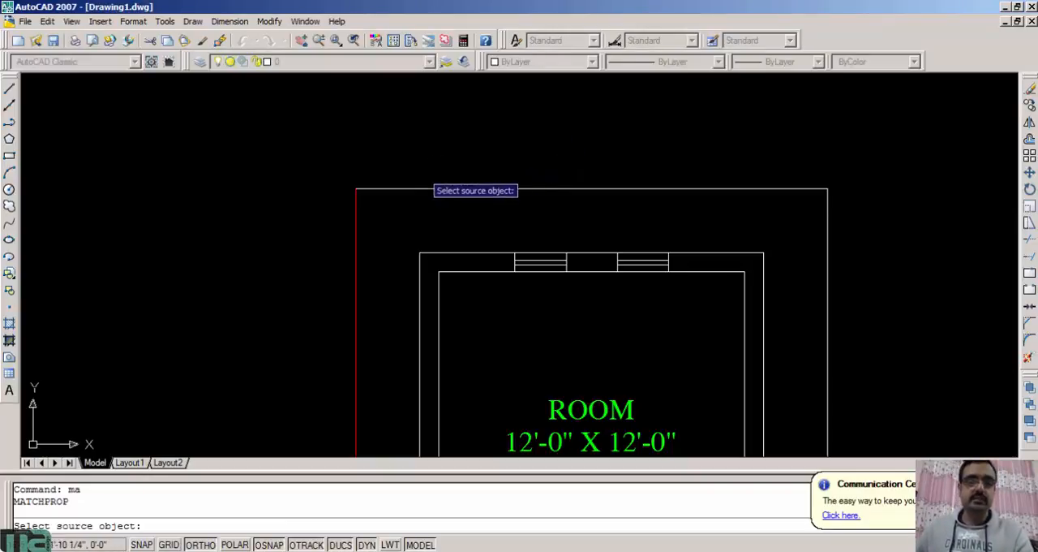
left_click(358, 219)
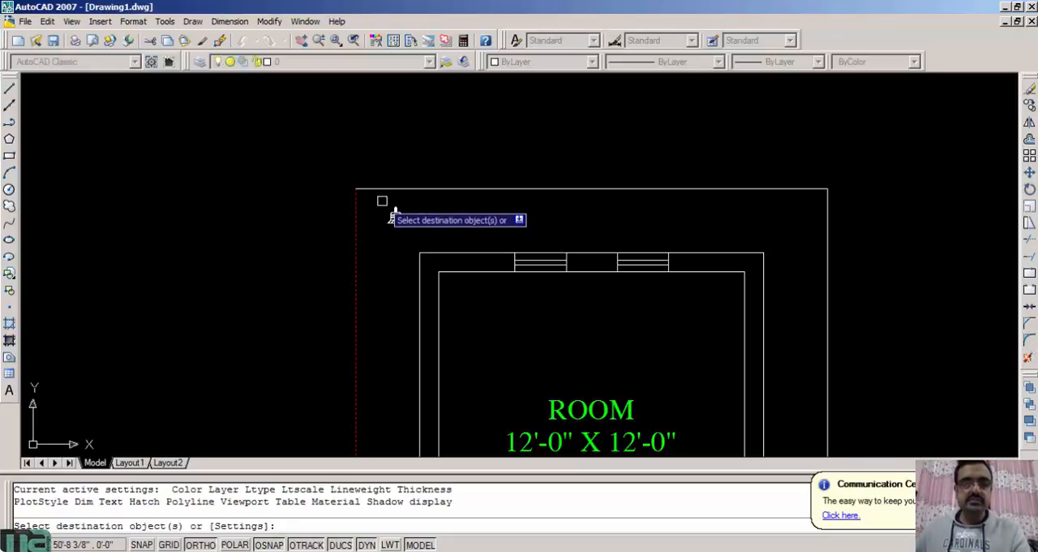
middle_click_drag(711, 233, 605, 200)
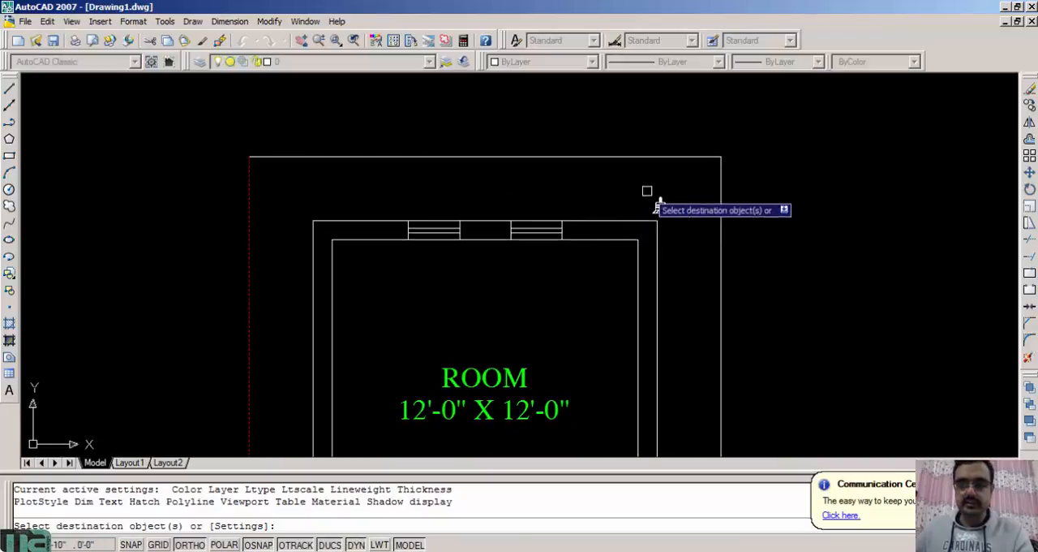
left_click(745, 187)
left_click(695, 137)
scroll(699, 248, "down", 2)
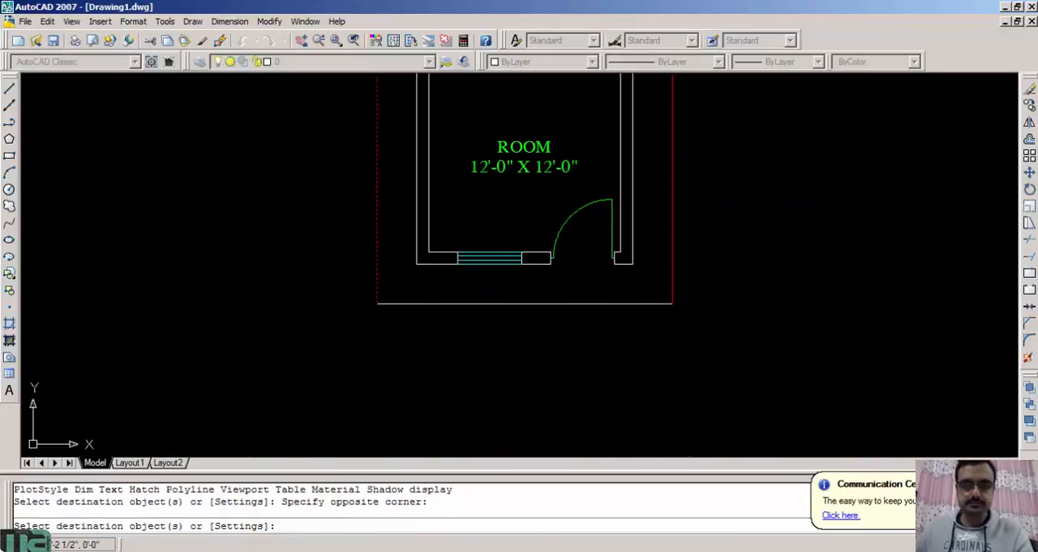
left_click(601, 302)
key("Escape")
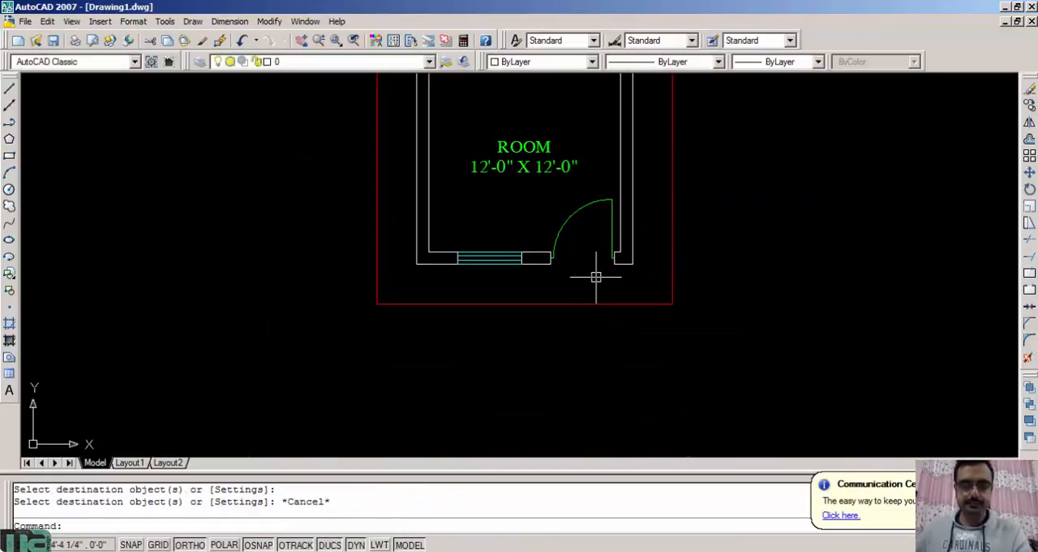
middle_click_drag(570, 220, 571, 320)
middle_click(572, 284)
middle_click(572, 284)
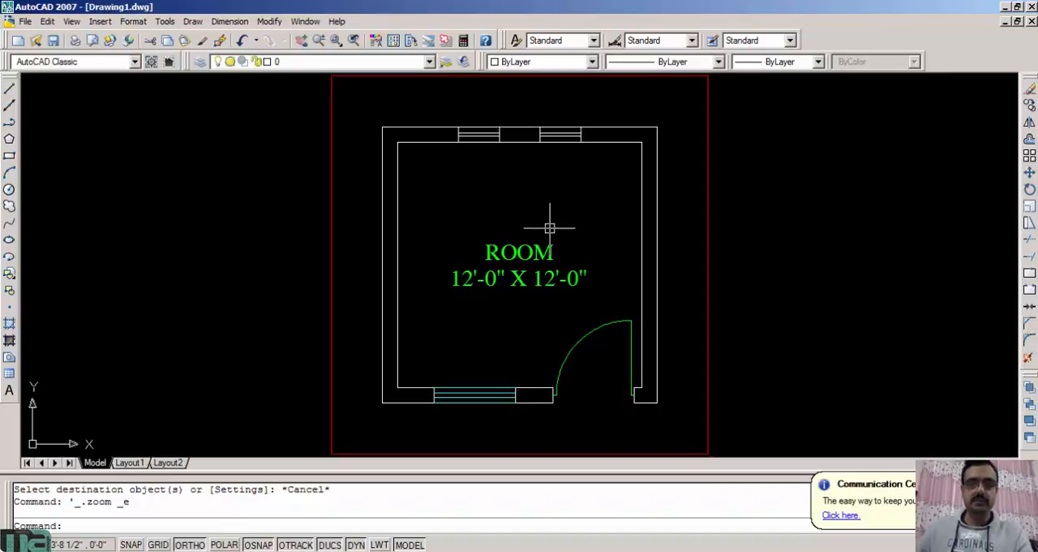
left_click(431, 63)
left_click(425, 76)
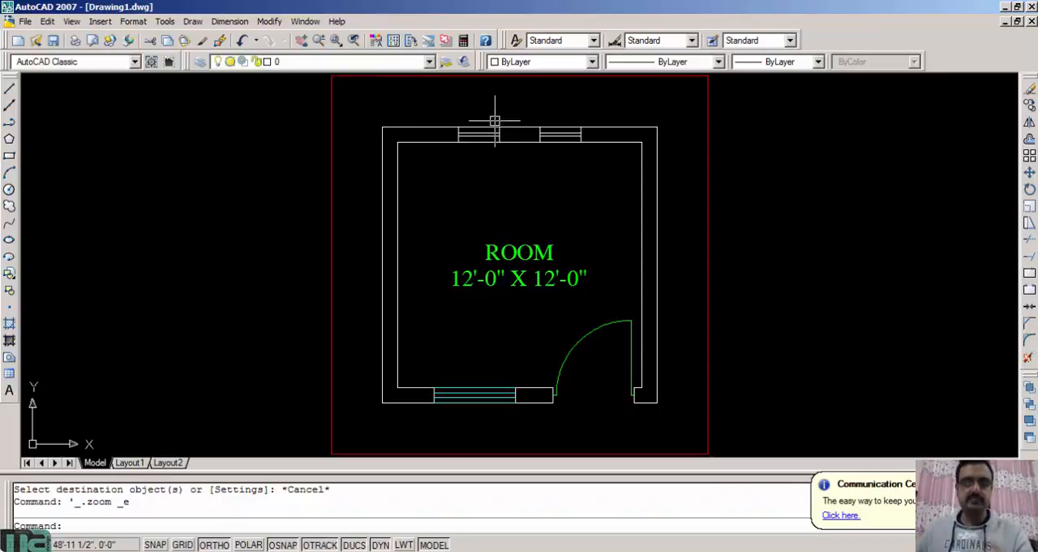
Set the colour of all lines of both windows in the upper wall to Magenta
scroll(527, 138, "up", 3)
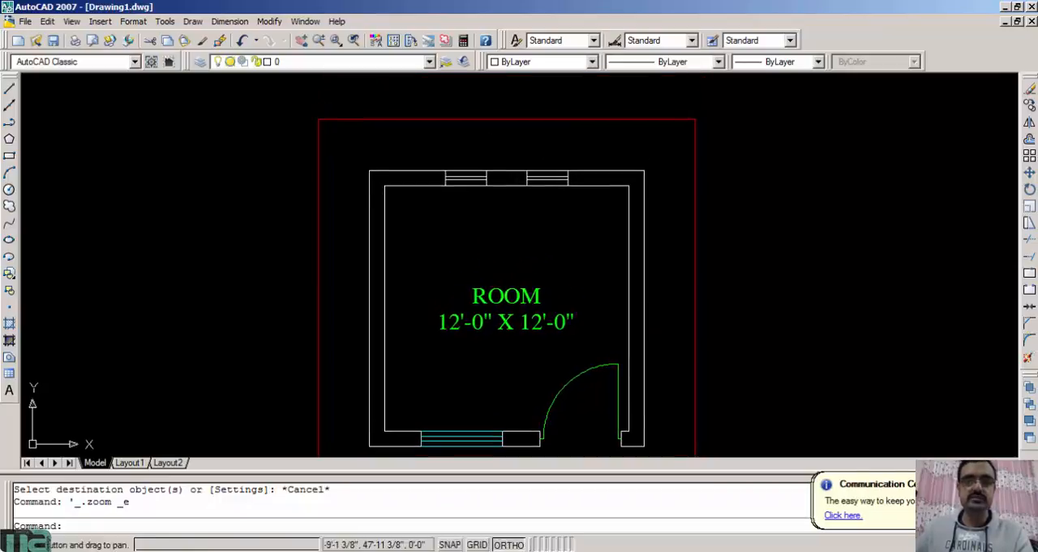
left_click(550, 225)
left_click(531, 155)
left_click(408, 225)
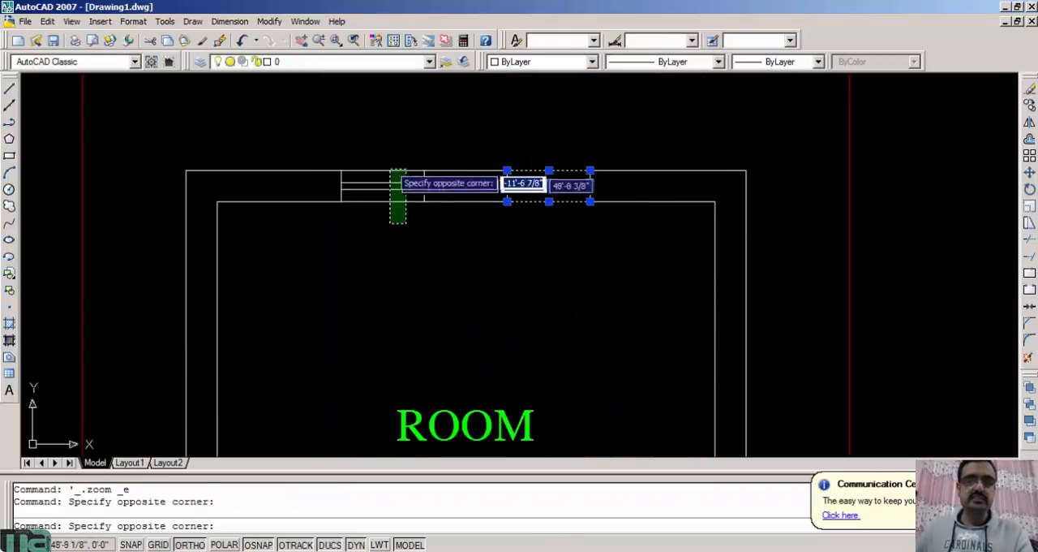
left_click(381, 150)
left_click(541, 62)
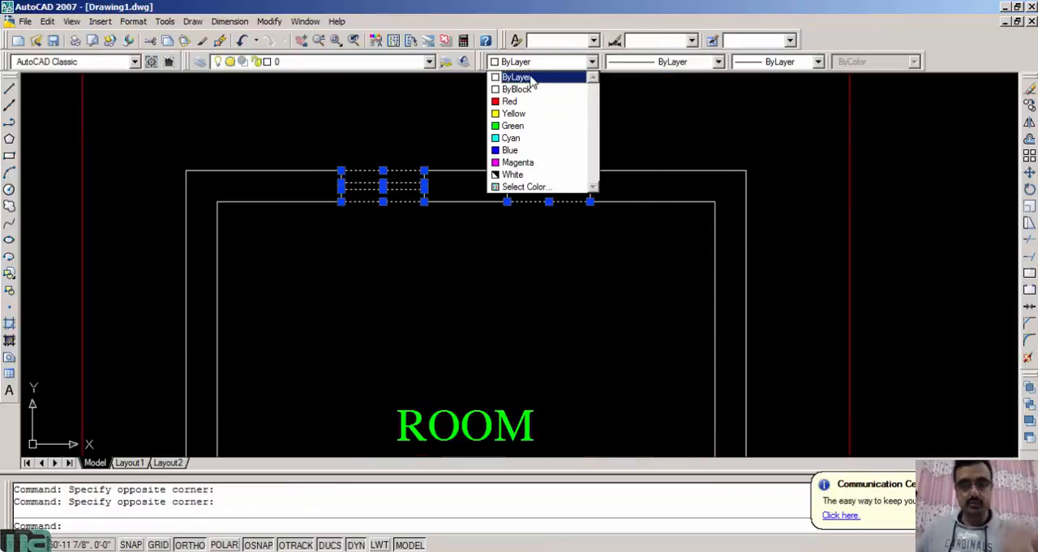
left_click(530, 162)
key("Escape")
scroll(539, 254, "down", 3)
middle_click_drag(538, 254, 537, 200)
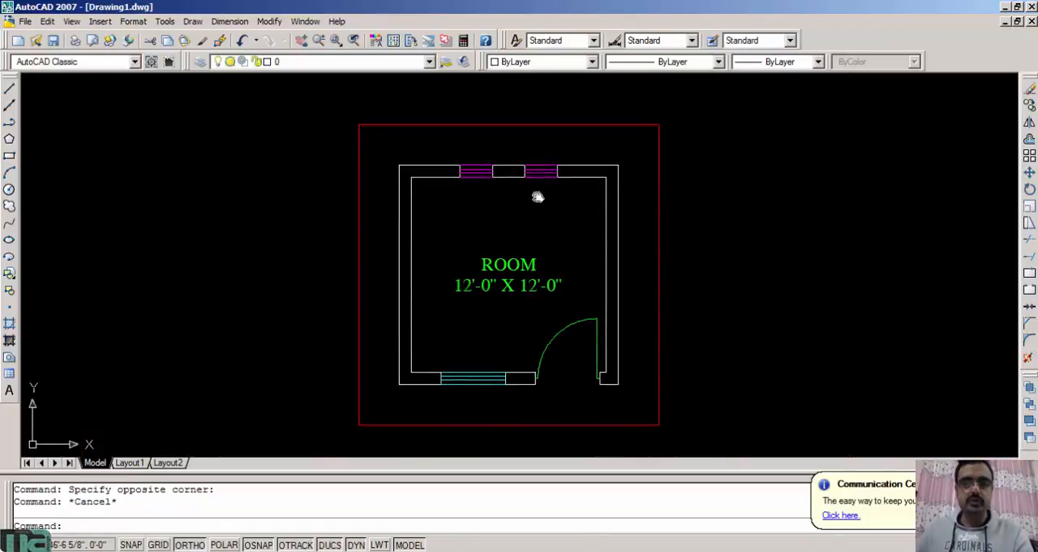
Draw a line across the door opening along the outer face of the lower wall, from jamb to jamb
scroll(531, 220, "up", 2)
scroll(534, 223, "down", 4)
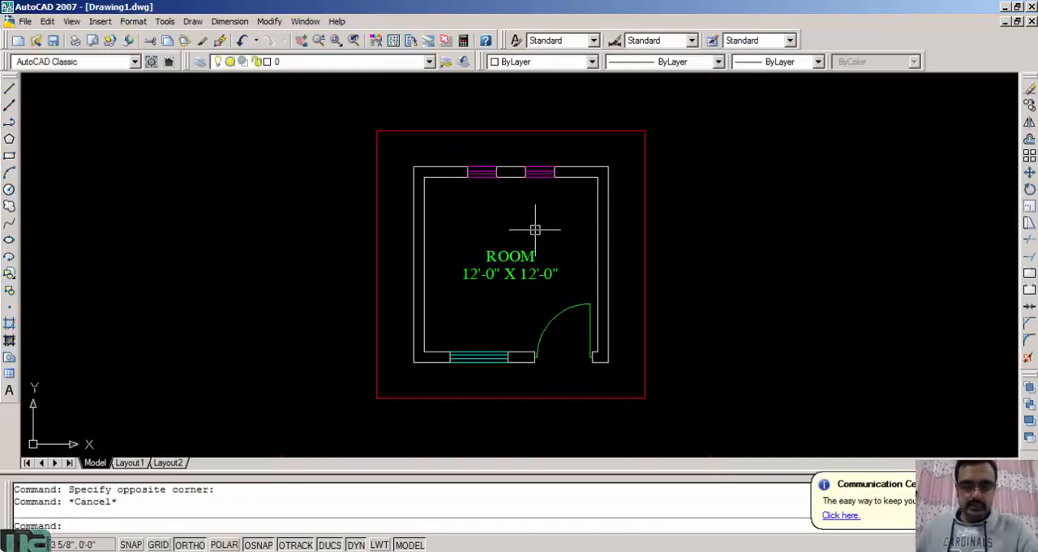
middle_click_drag(577, 324, 541, 251)
scroll(513, 290, "up", 6)
type("l")
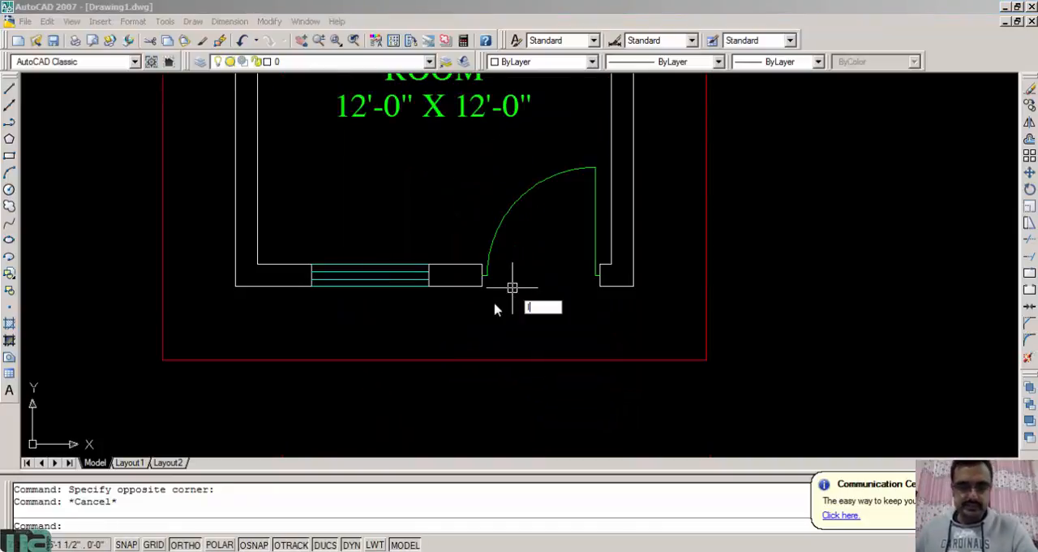
key("Return")
scroll(496, 300, "up", 2)
left_click(470, 286)
left_click(634, 283)
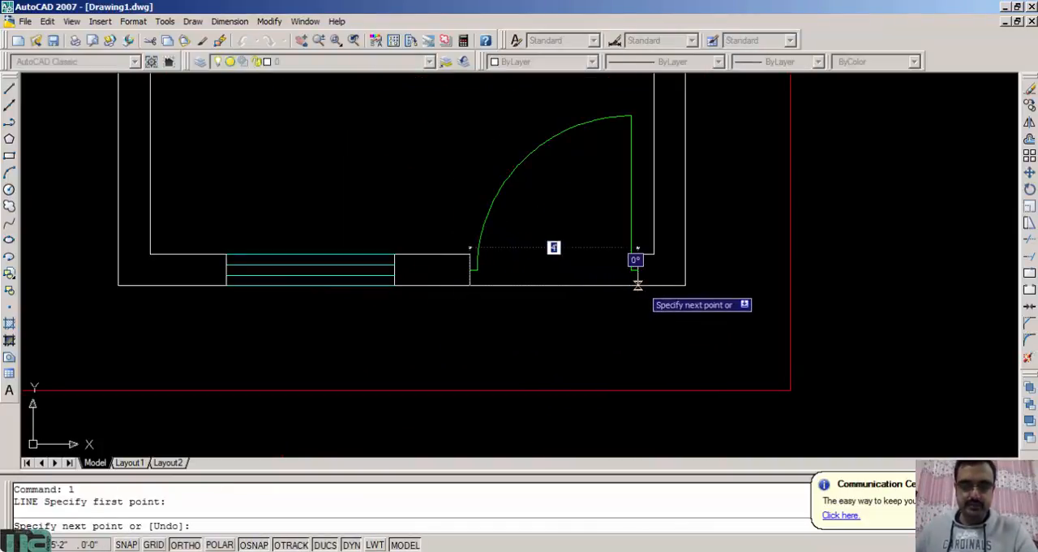
key("Escape")
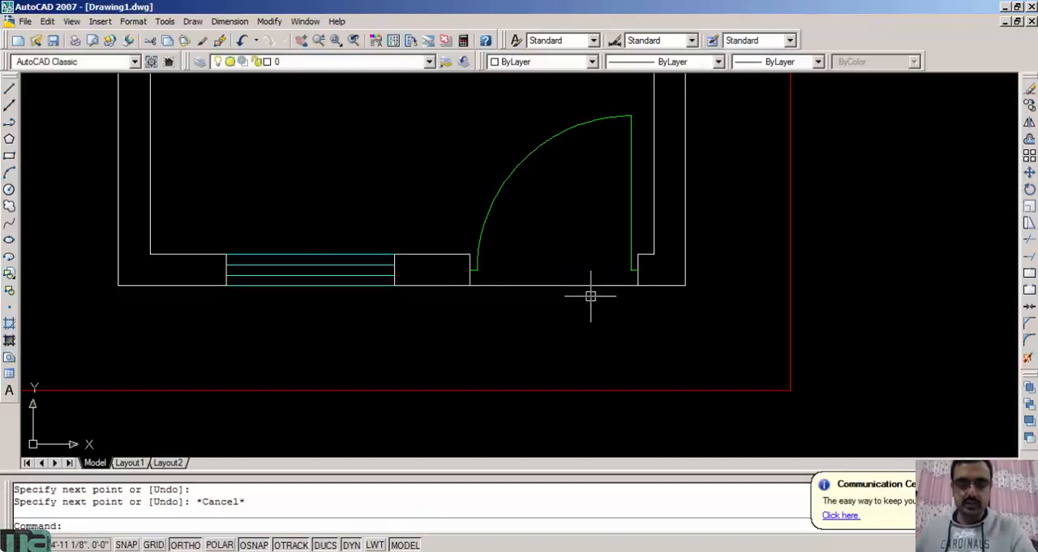
Offset the door opening line outward by 11" twice in succession to form two step lines below the doorway
type("o")
key("Return")
type("11")
key("Return")
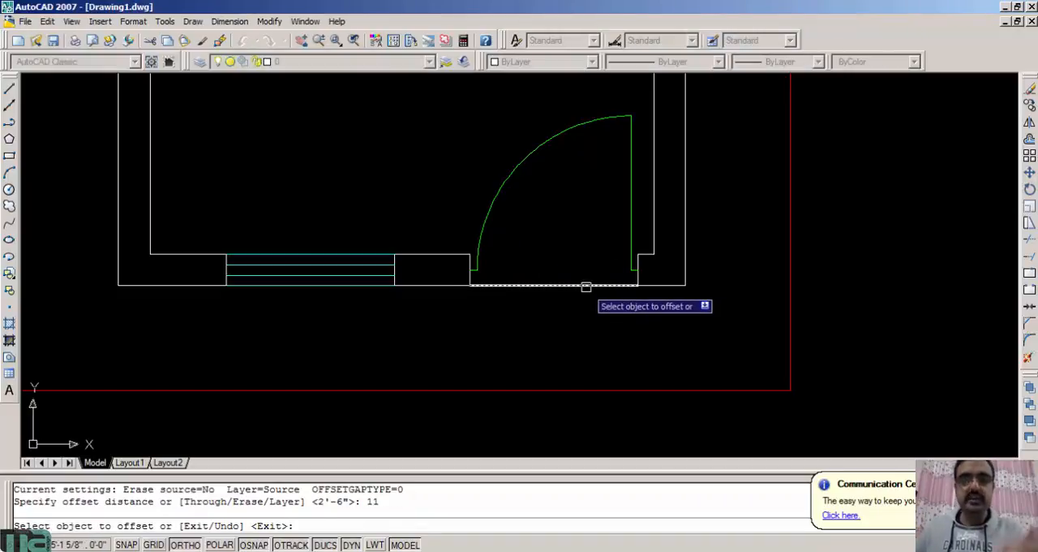
left_click(585, 285)
left_click(580, 321)
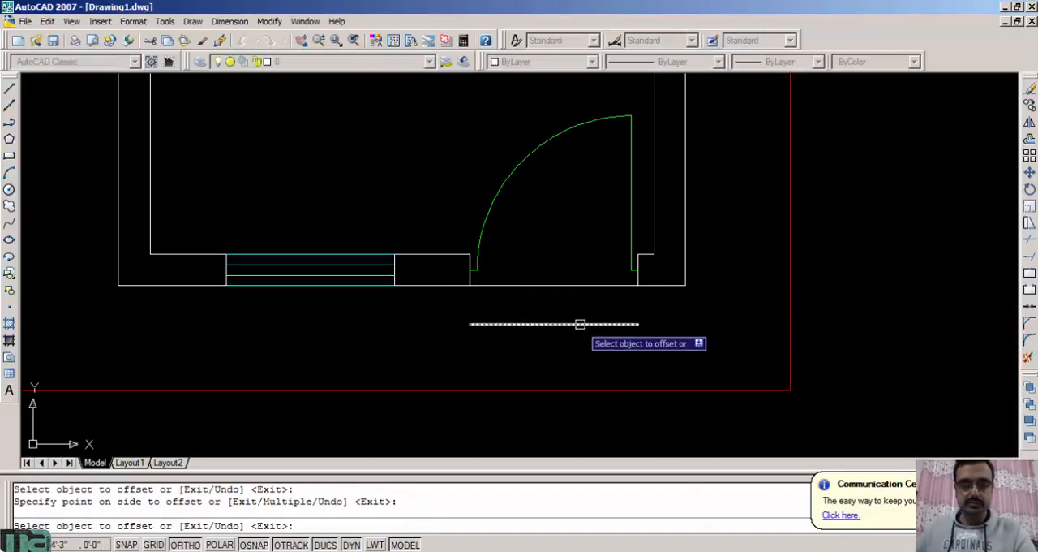
left_click(580, 324)
left_click(588, 361)
key("Escape")
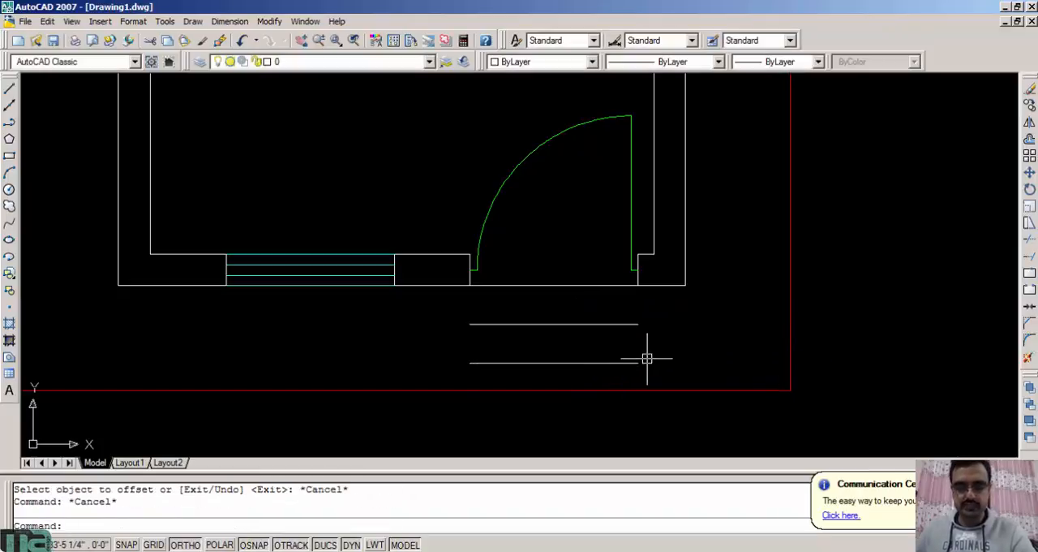
Draw the two vertical side lines of the entrance steps, joining the outermost step line's ends to the wall at the door jambs
type("l")
key("Return")
left_click(638, 362)
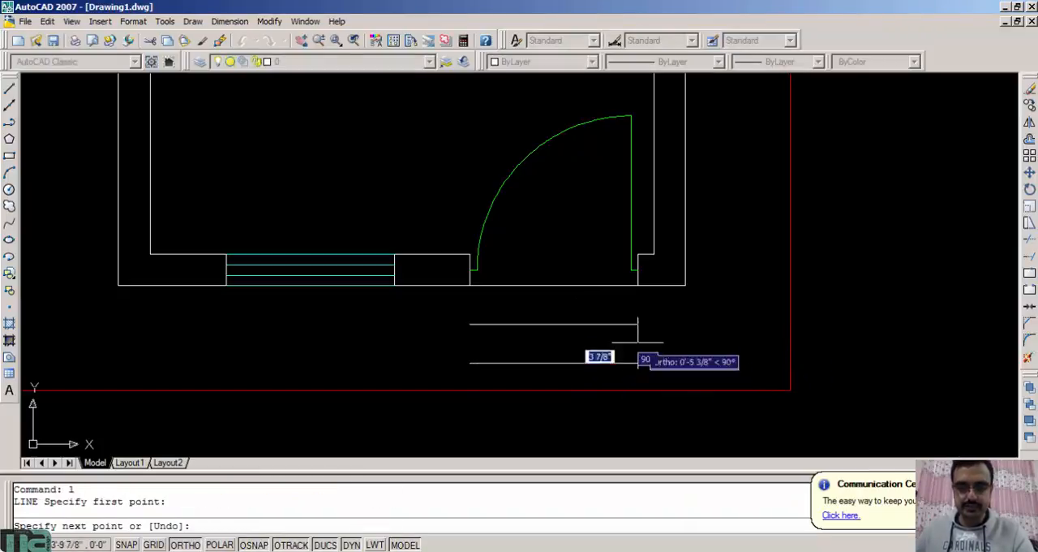
left_click(639, 285)
key("Escape")
key("Return")
left_click(470, 362)
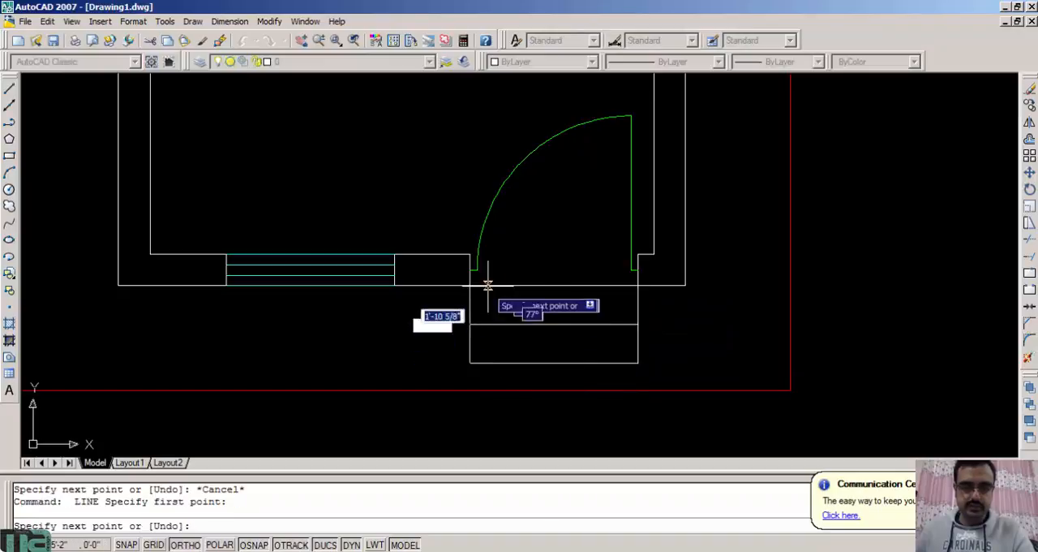
left_click(488, 286)
key("Escape")
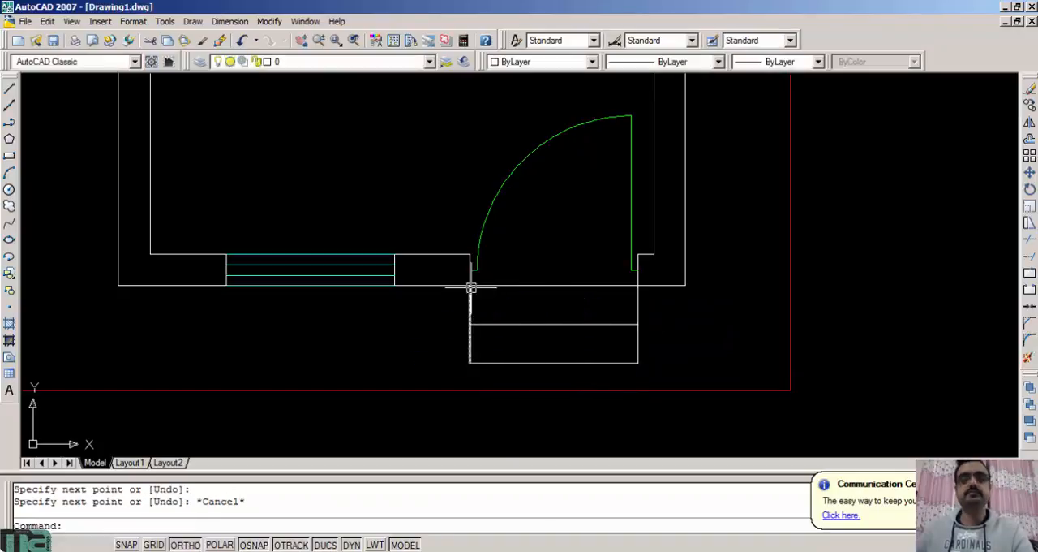
Set the colour of all entrance step lines, including the line across the door opening, to Yellow
left_click(670, 371)
left_click(451, 297)
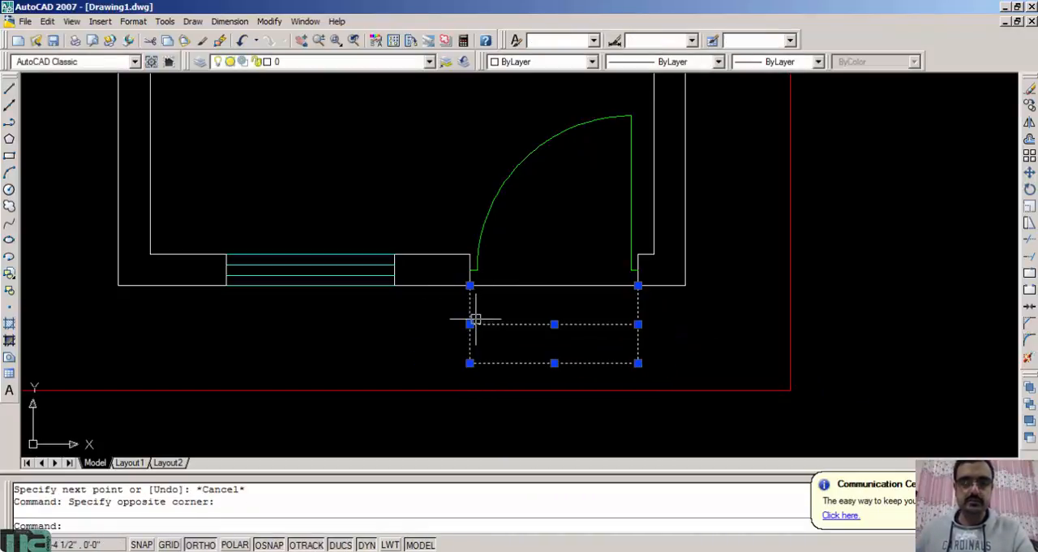
left_click(542, 61)
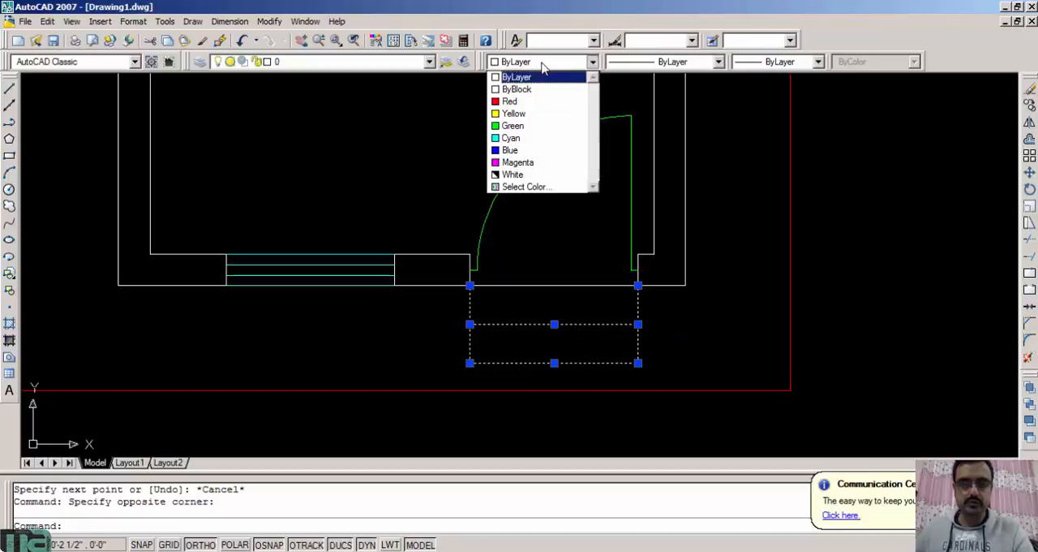
left_click(535, 113)
key("Escape")
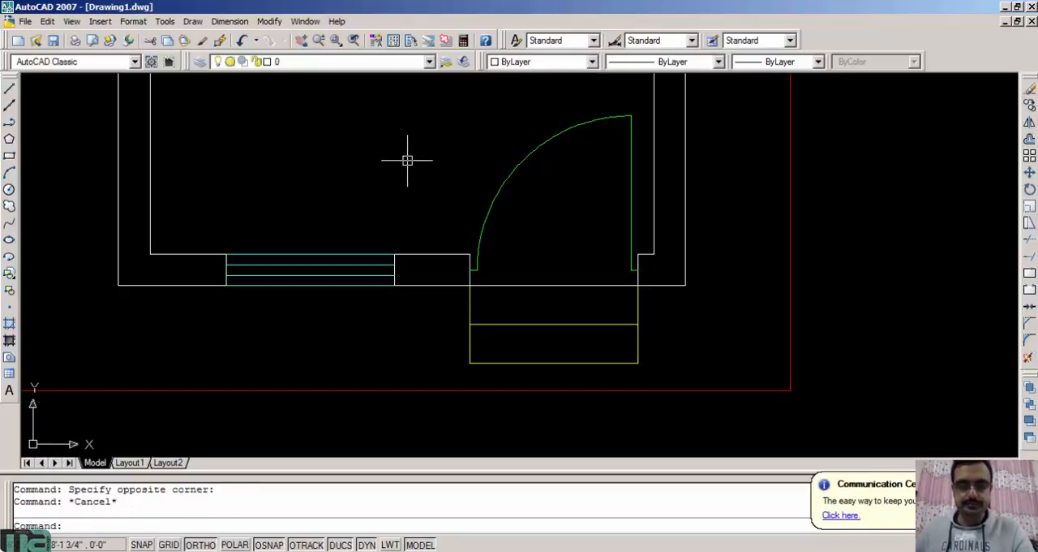
left_click(520, 284)
left_click(542, 62)
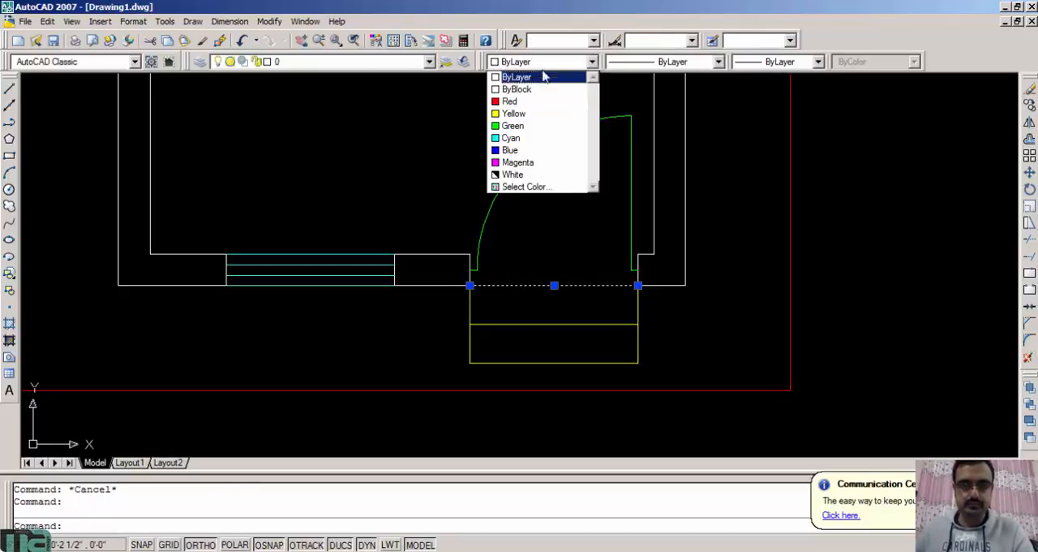
left_click(533, 114)
key("Escape")
scroll(389, 170, "down", 5)
middle_click_drag(394, 186, 523, 326)
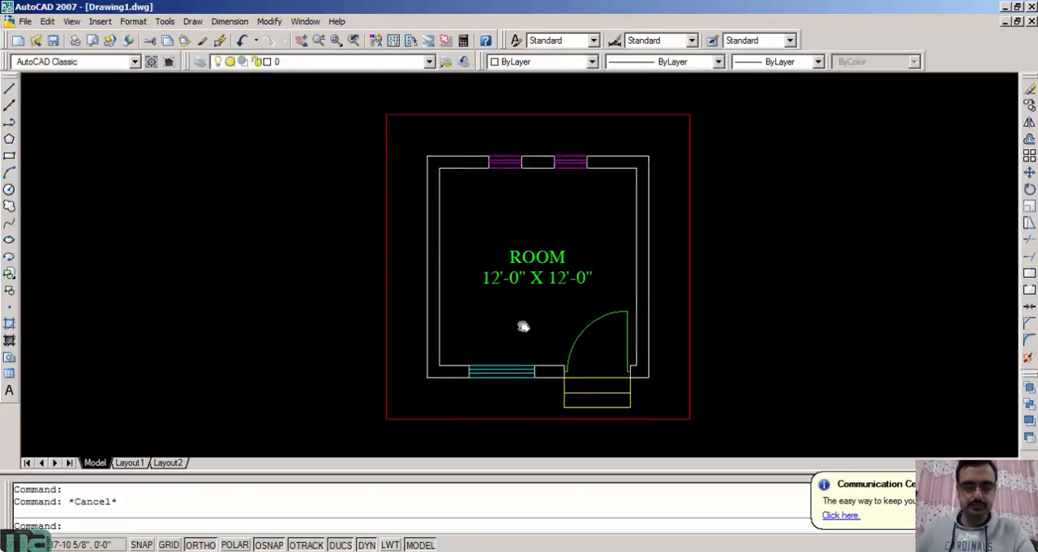
middle_click(483, 195)
middle_click(483, 195)
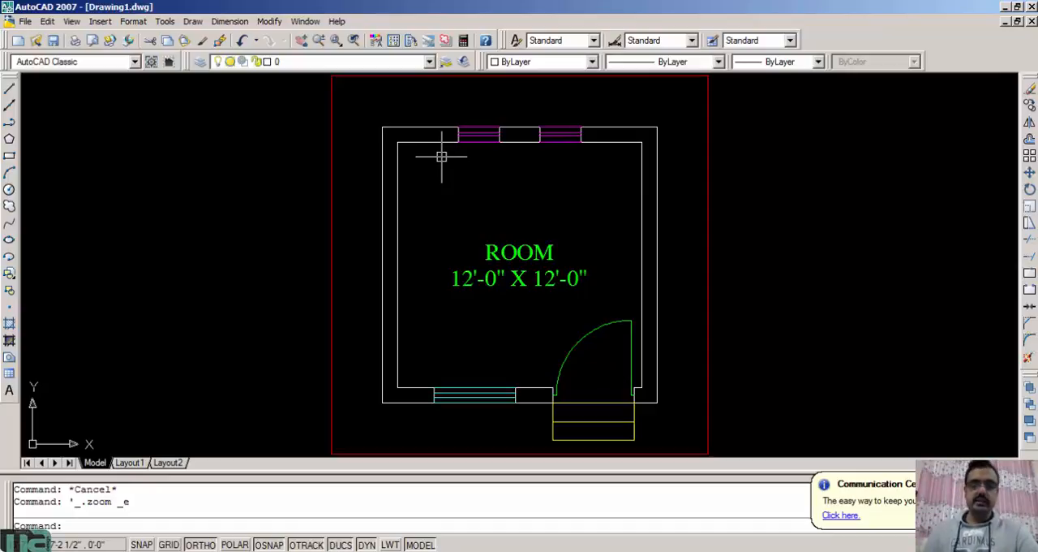
middle_click(461, 220)
middle_click(461, 220)
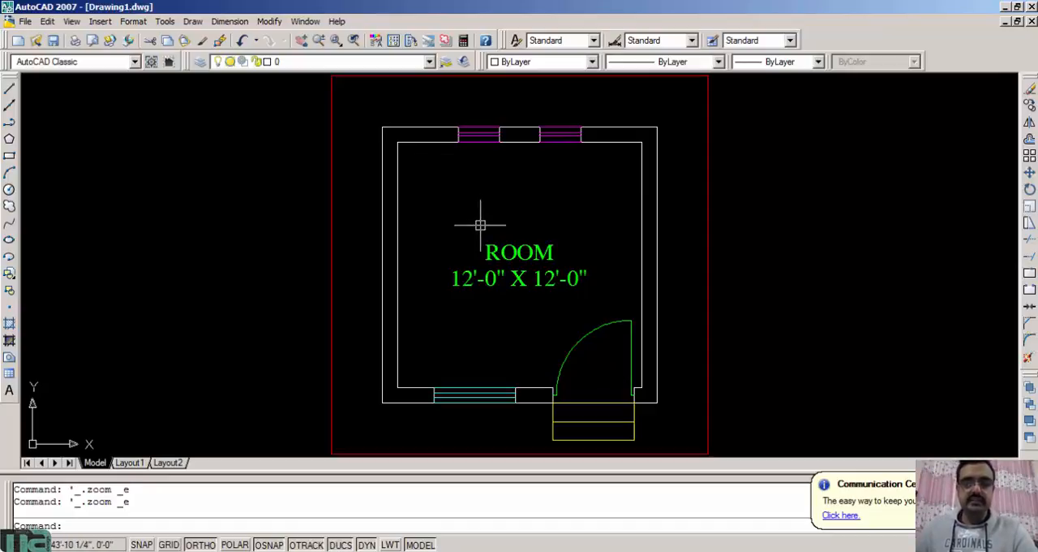